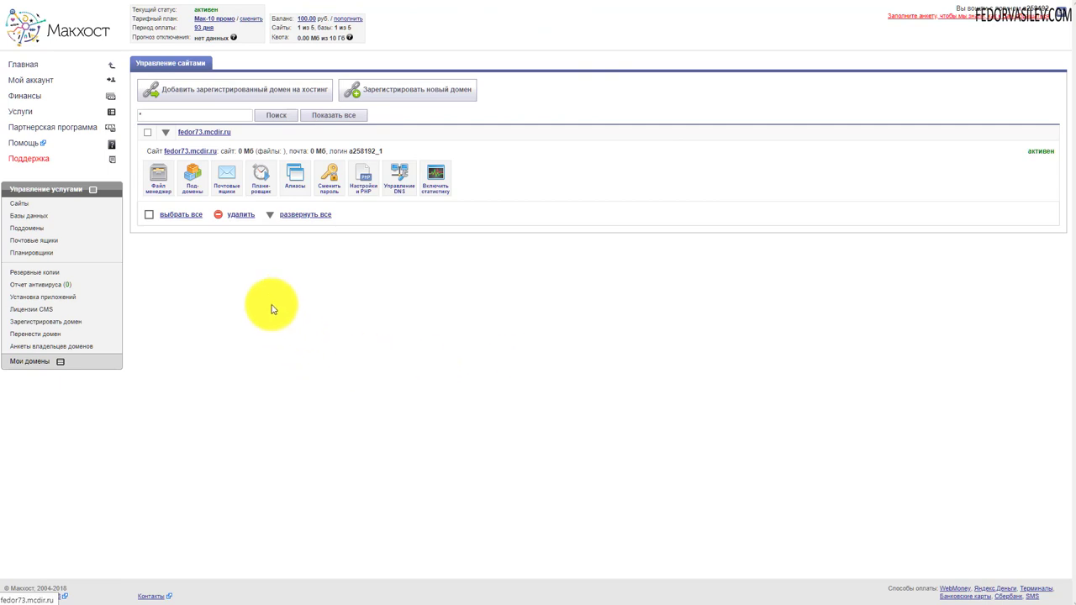
Open fedor73.mcdir.ru from the Сайты list, inspect its placeholder page, then open Файл менеджер at httpdocs
left_click(21, 204)
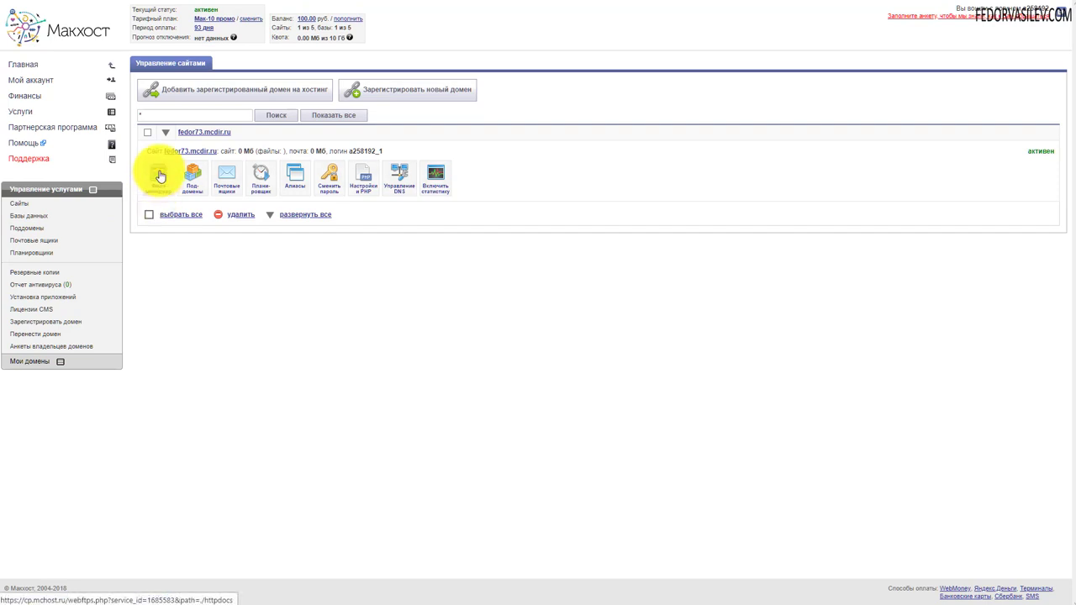
left_click(159, 176)
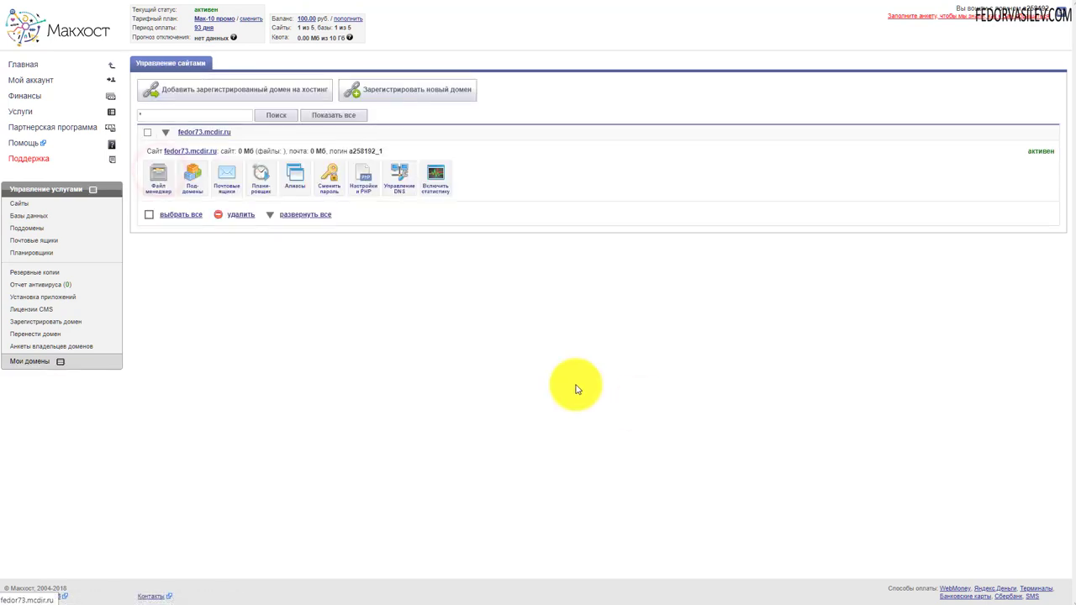
left_click(18, 203)
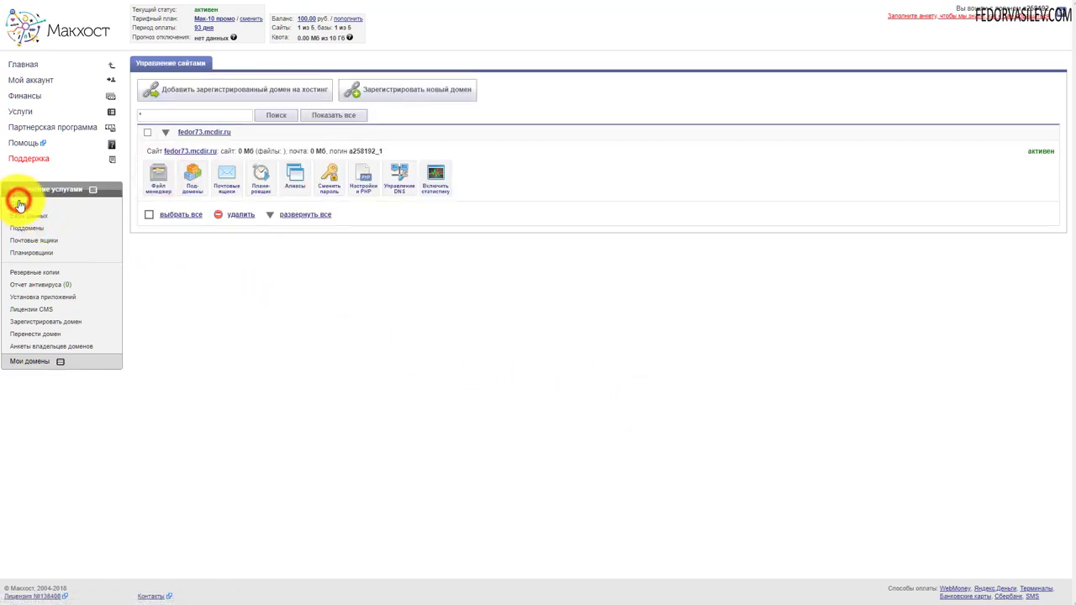
left_click(178, 154)
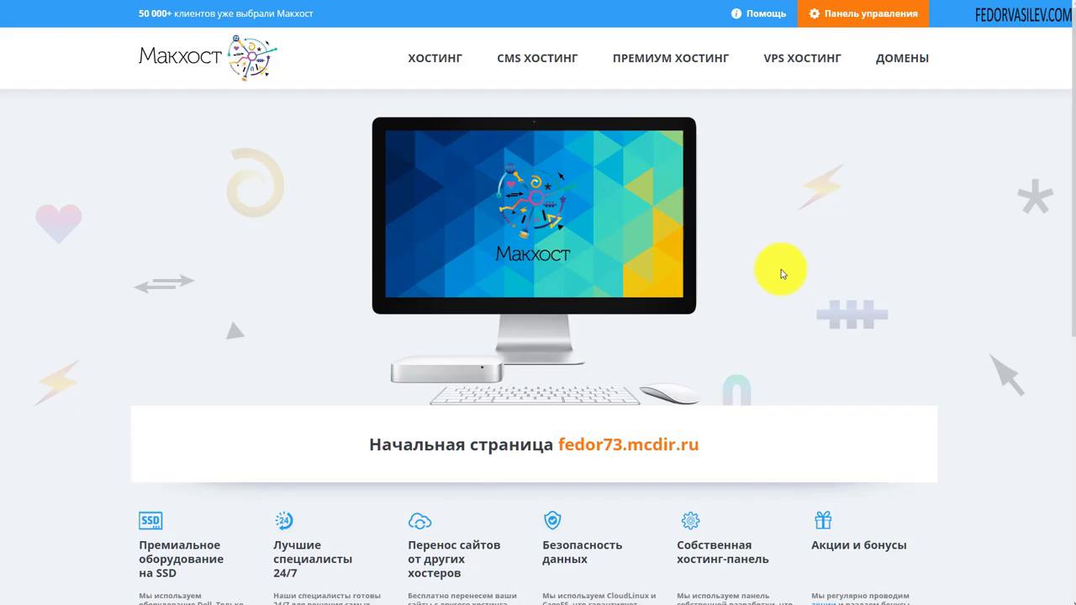
scroll(714, 269, "down", 3)
scroll(488, 310, "up", 3)
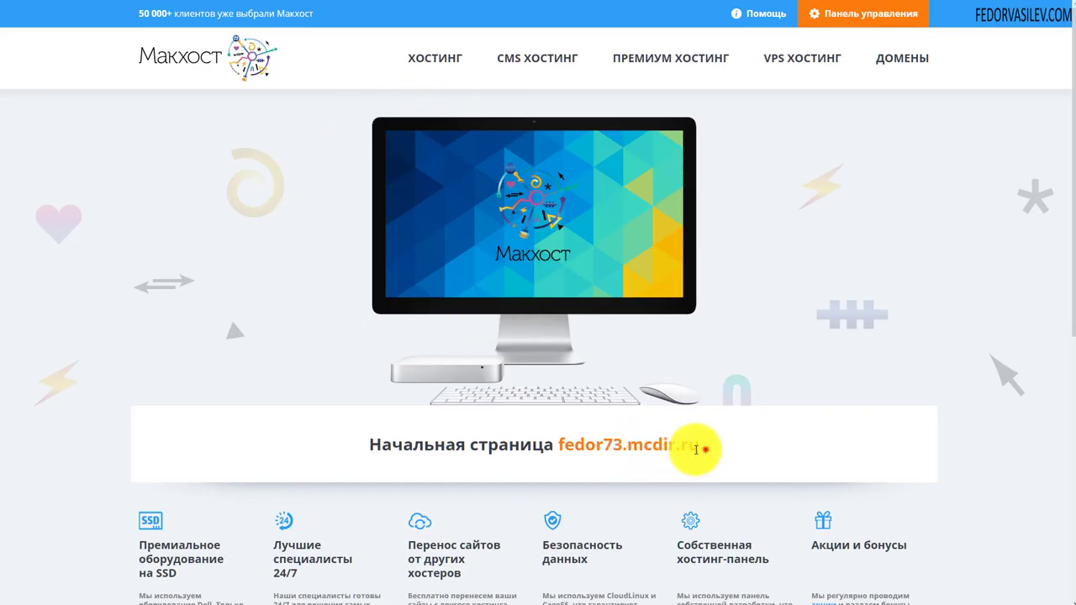
left_click_drag(703, 446, 562, 444)
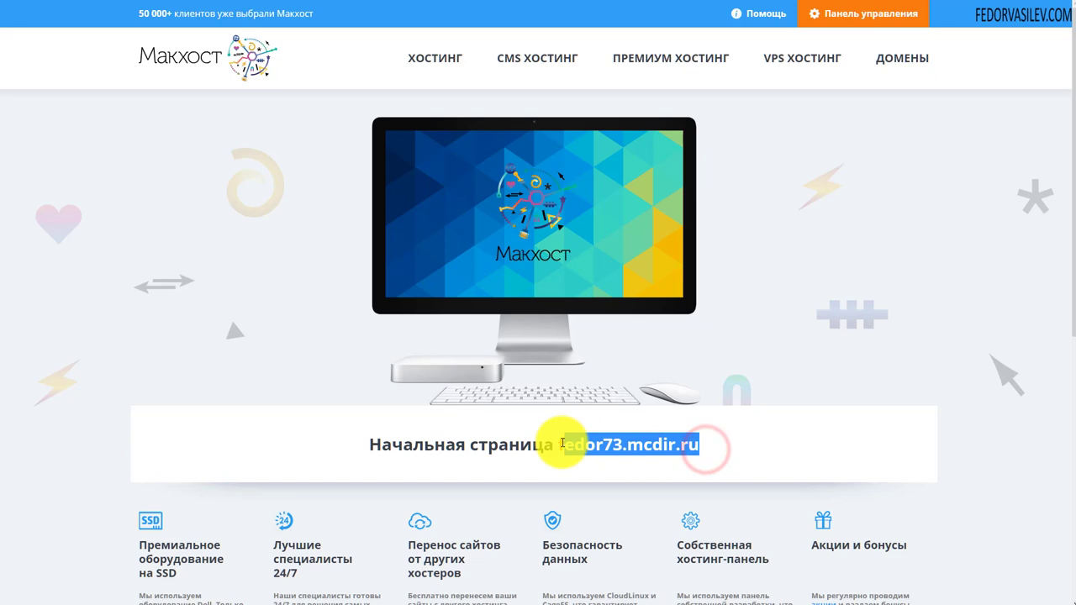
left_click(789, 251)
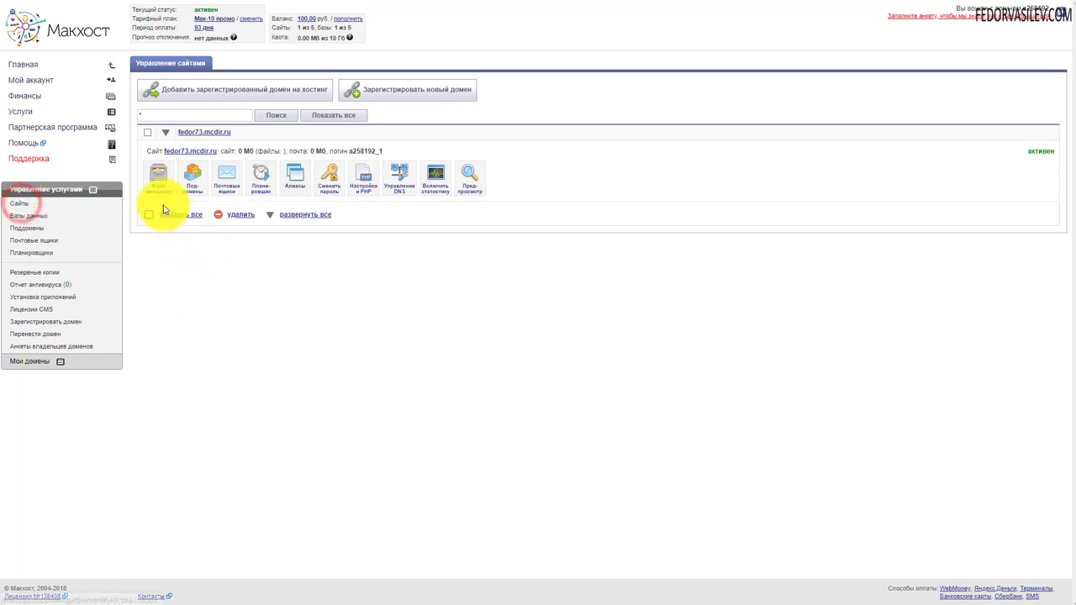
left_click(159, 187)
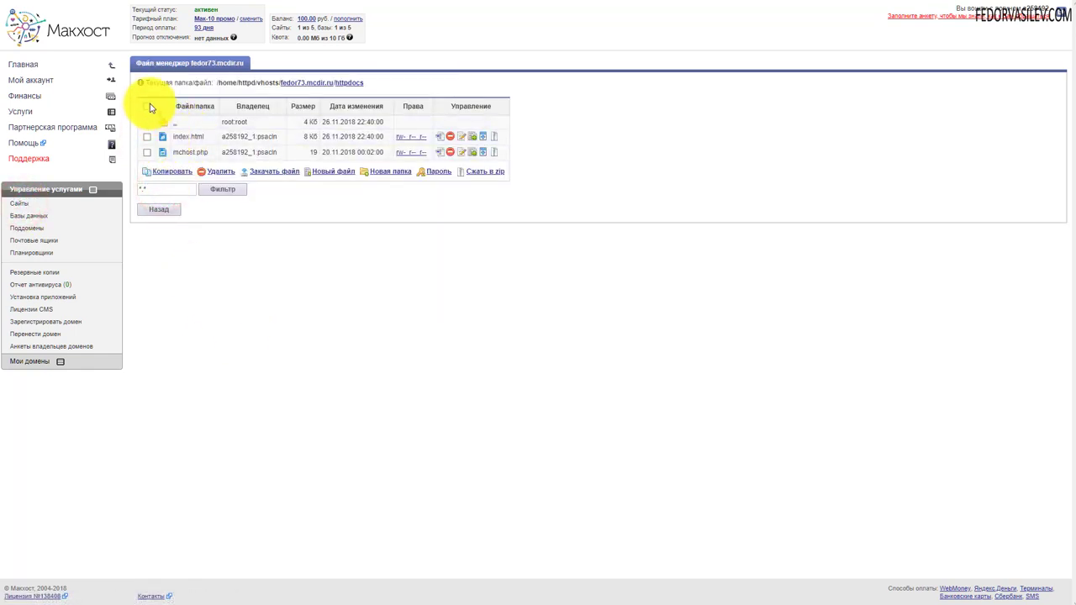
Select index.html and mchost.php together and delete them with Удалить
left_click(147, 109)
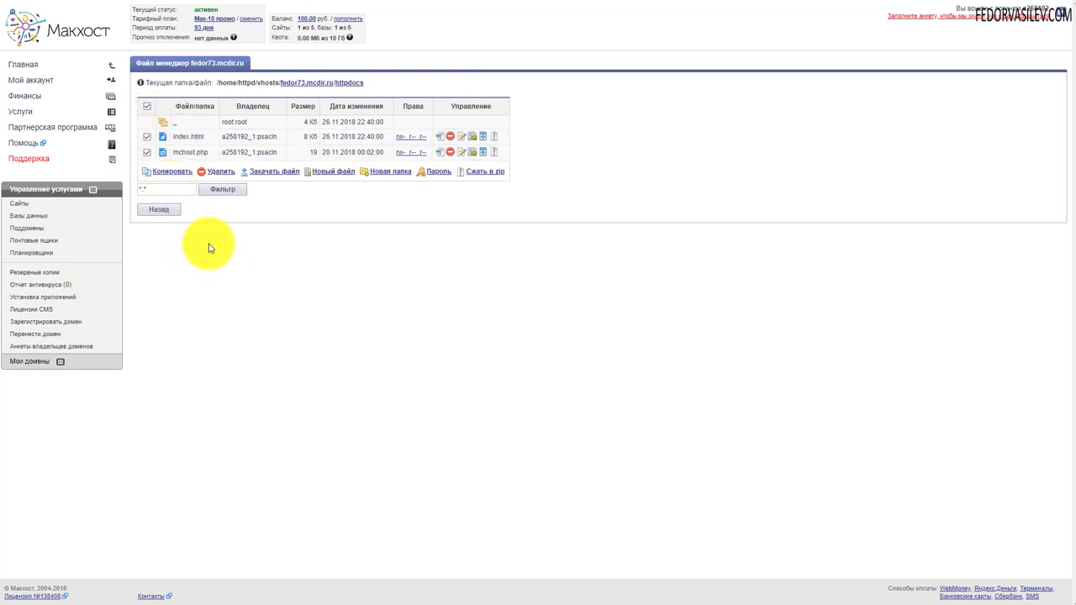
left_click(218, 173)
left_click(589, 42)
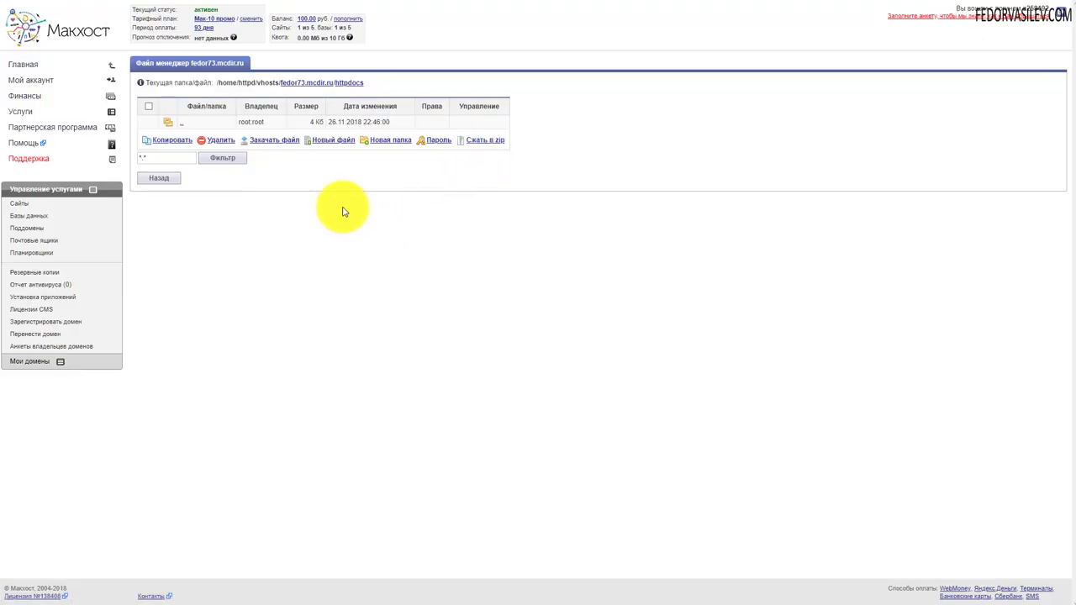
Pick Joomla_3.9.0-Stable-Full_Package.zip from the computer and upload it via Закачать файл
left_click(270, 141)
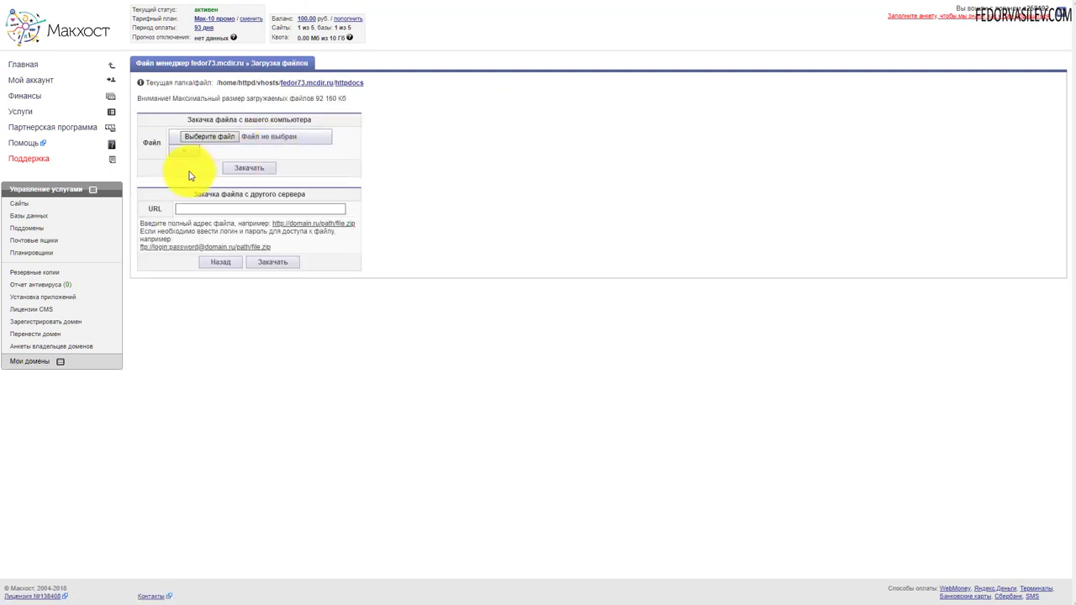
left_click(199, 142)
left_click(199, 142)
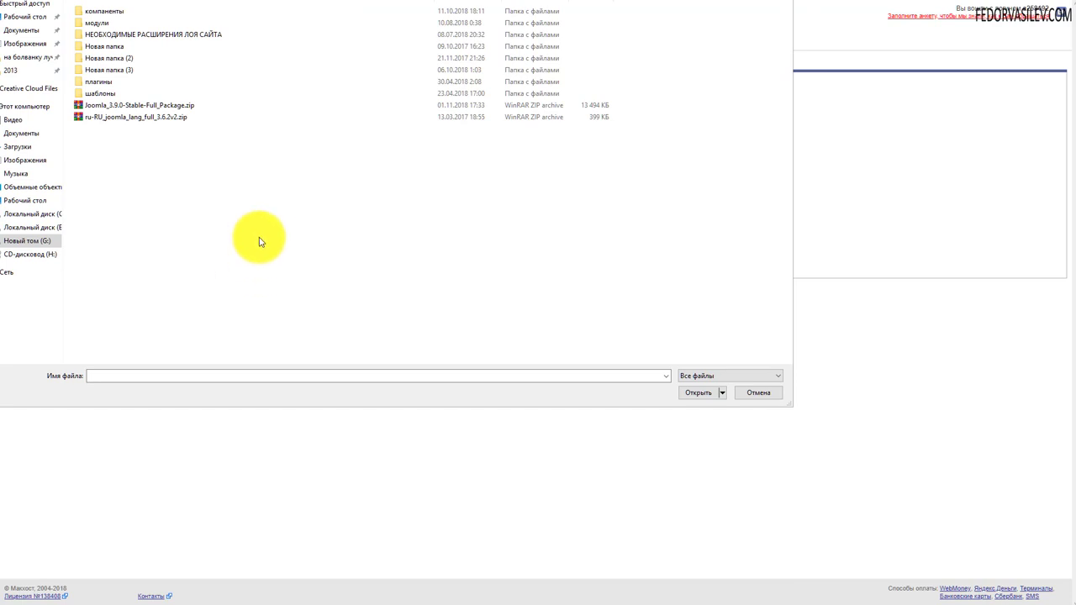
left_click(91, 108)
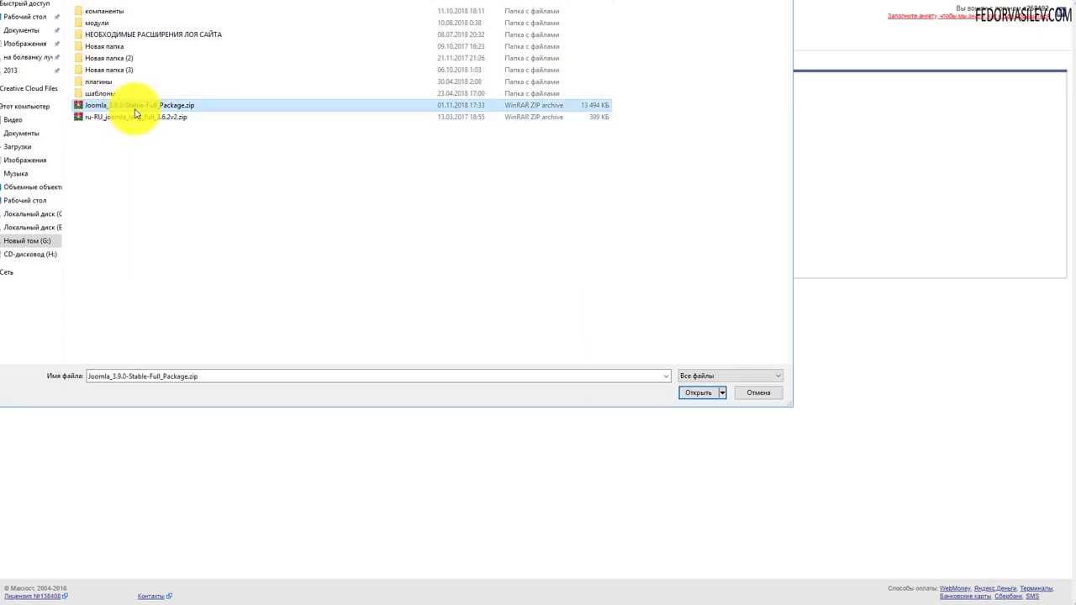
left_click(696, 393)
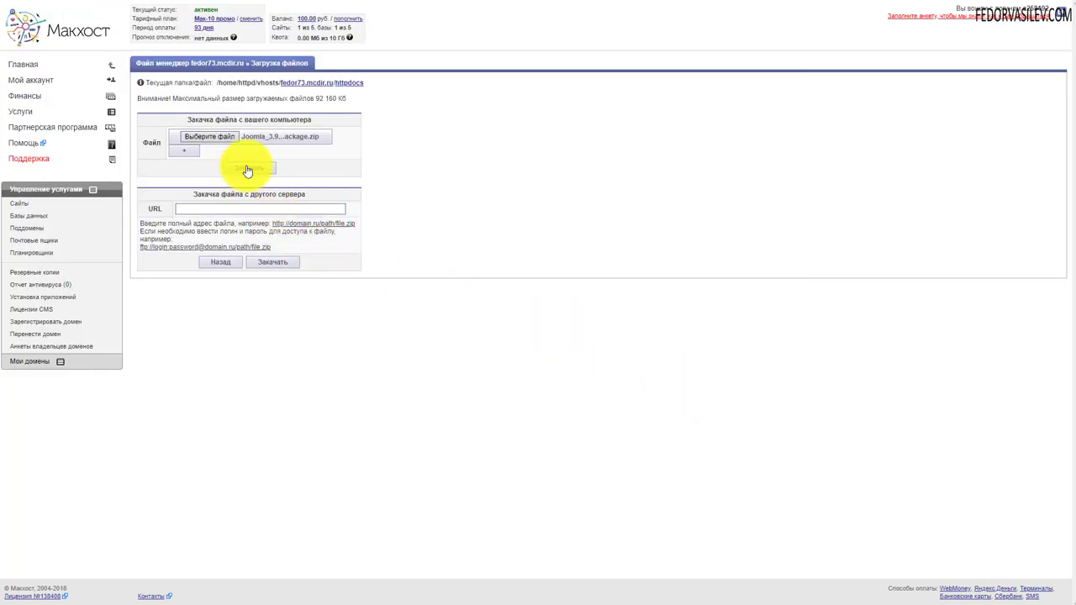
left_click(248, 169)
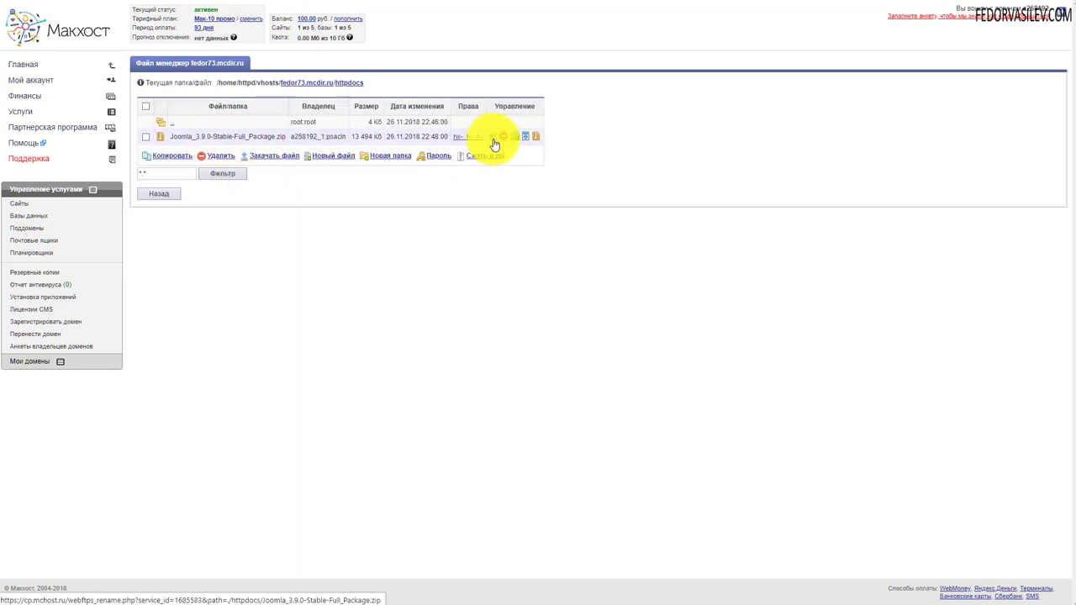
Unpack the Joomla zip archive into the httpdocs folder
left_click(537, 137)
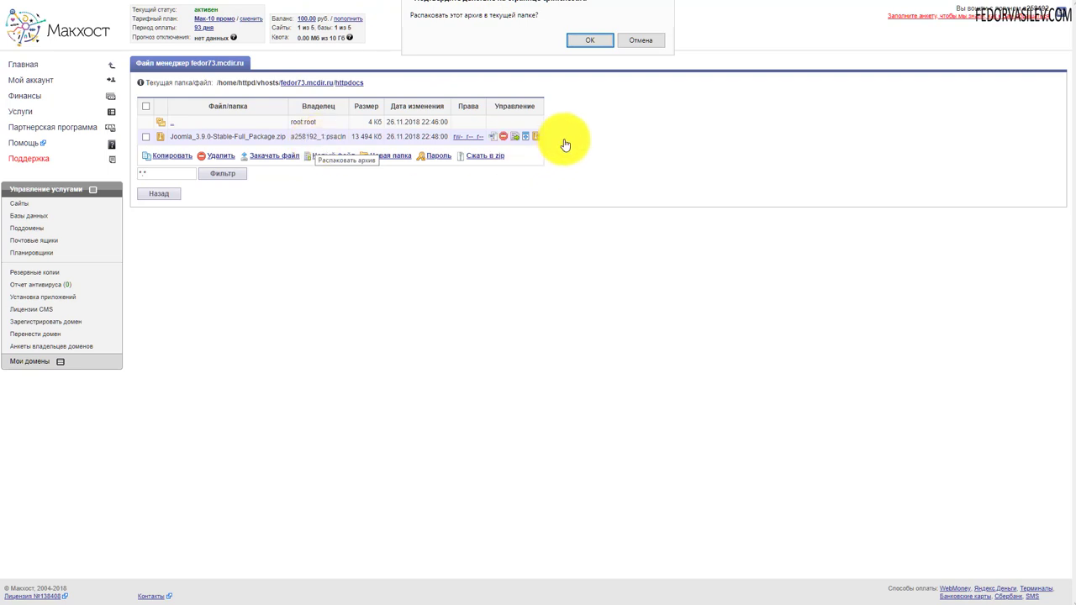
left_click(586, 40)
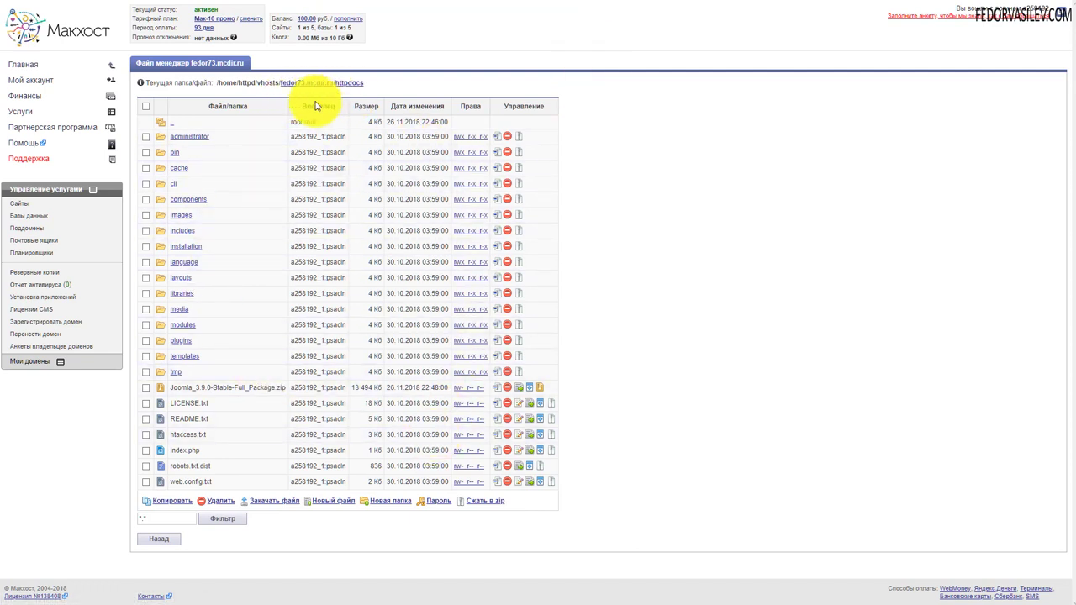
left_click_drag(371, 86, 215, 84)
left_click(396, 89)
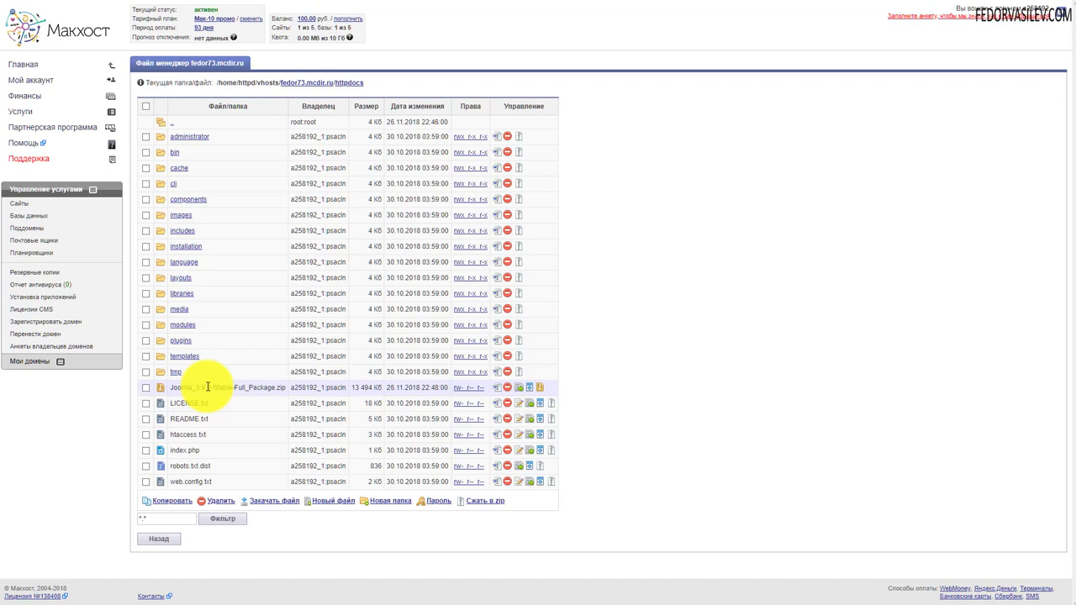
Delete Joomla_3.9.0-Stable-Full_Package.zip from httpdocs after extraction
left_click(146, 389)
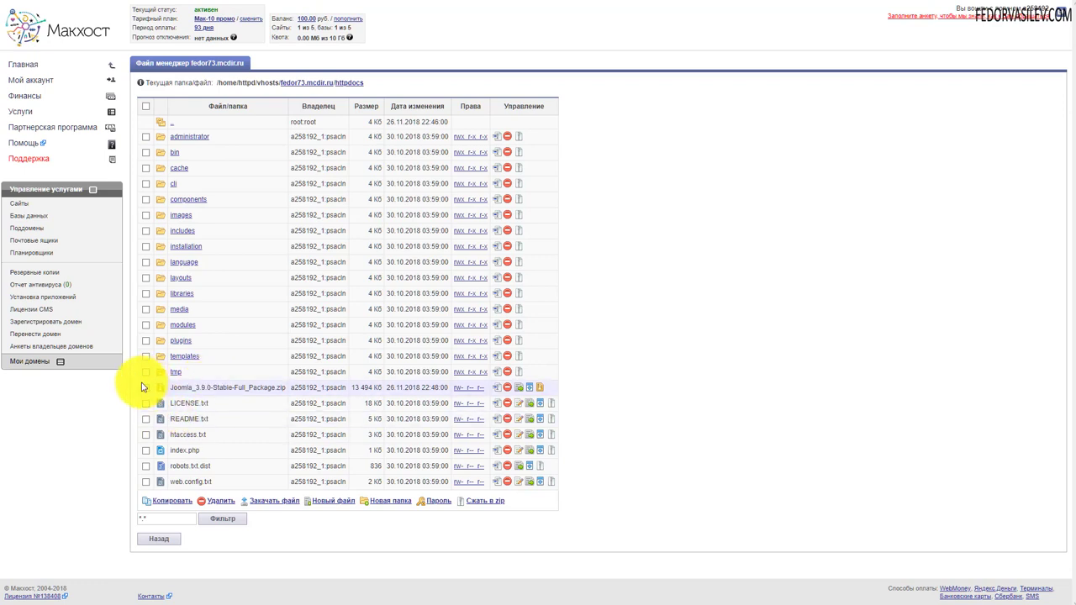
left_click(508, 392)
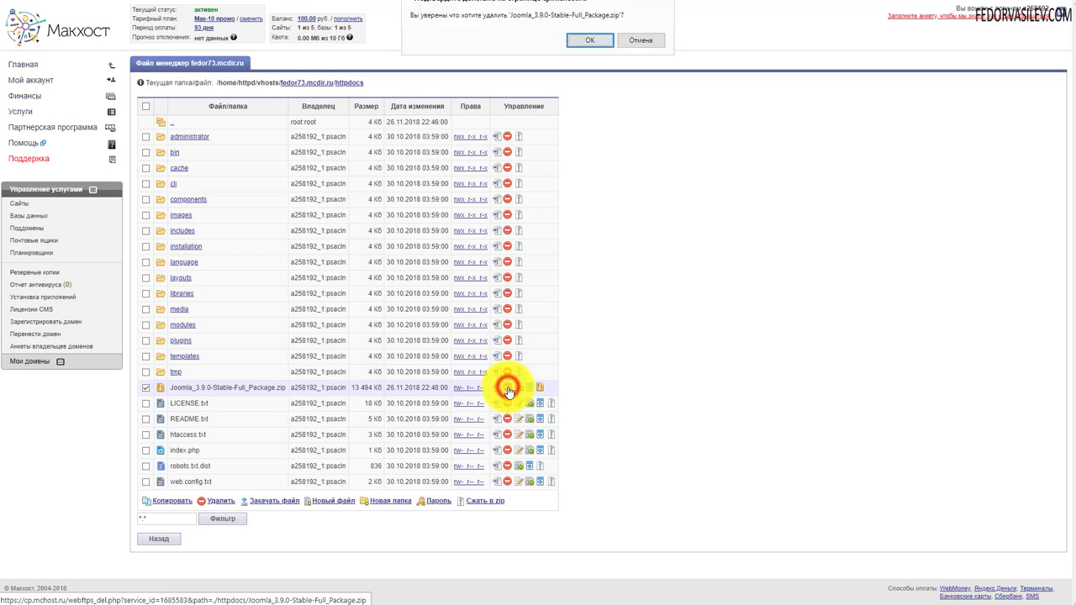
left_click(586, 42)
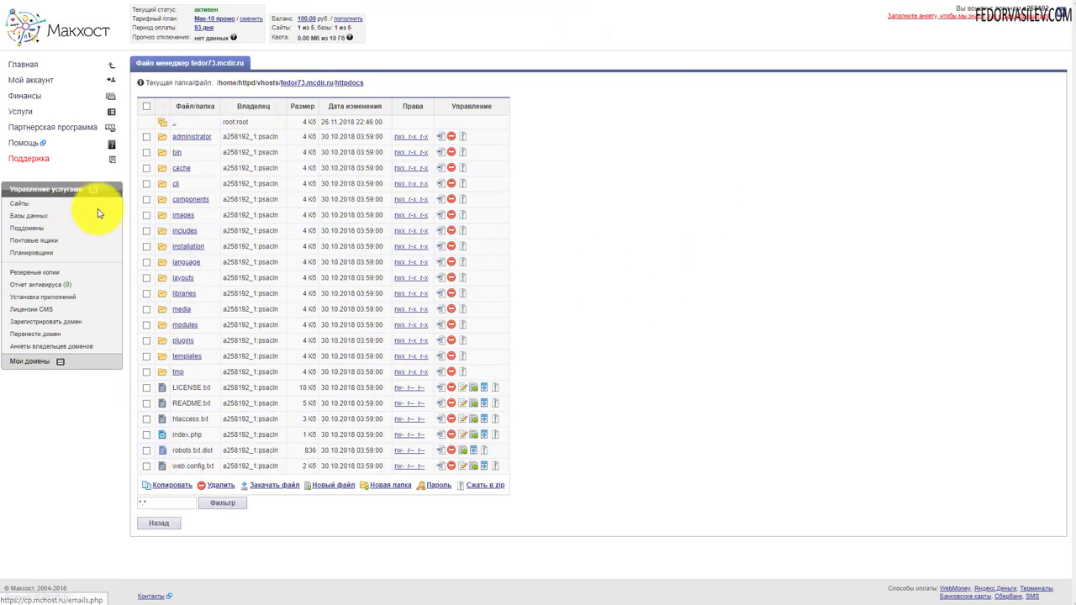
Open fedor73.mcdir.ru from the Сайты list to launch the Joomla web installer
left_click(22, 207)
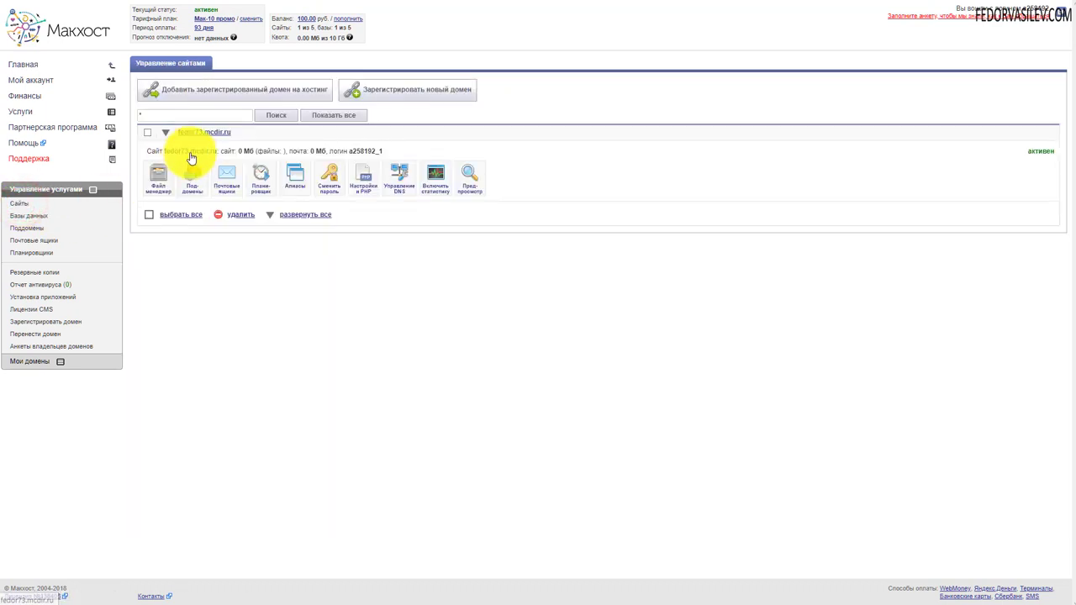
left_click(192, 155)
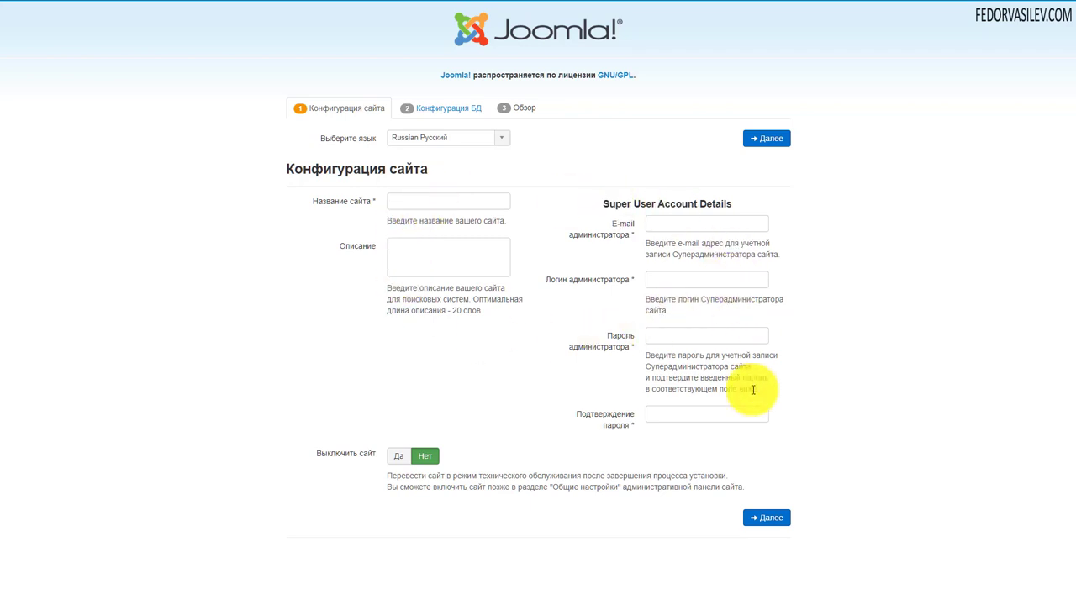
Enter site name демо and the administrator's e-mail address
left_click(415, 199)
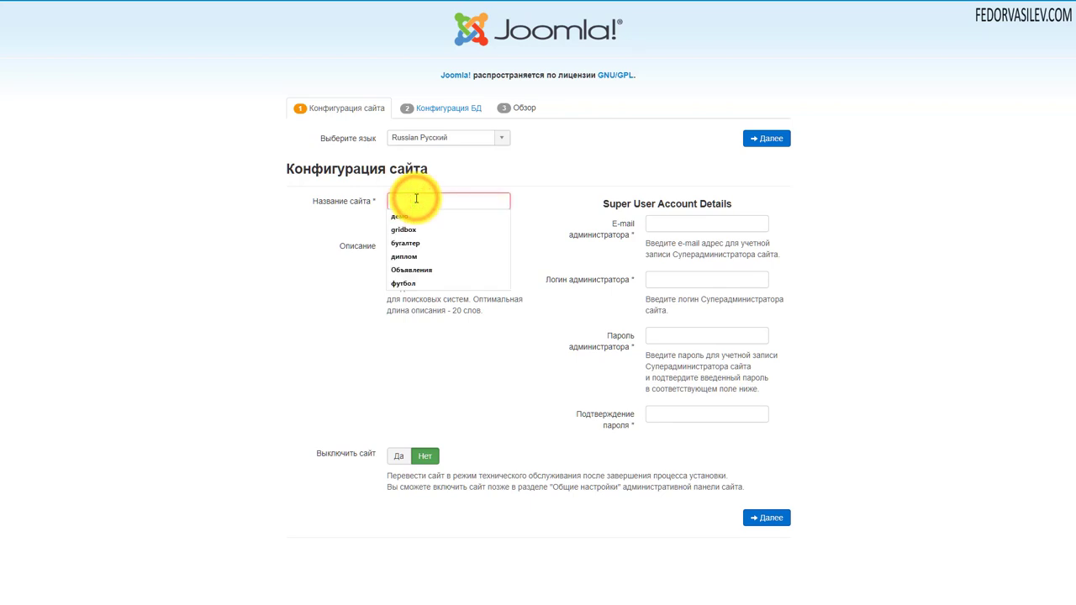
left_click(410, 216)
left_click(425, 253)
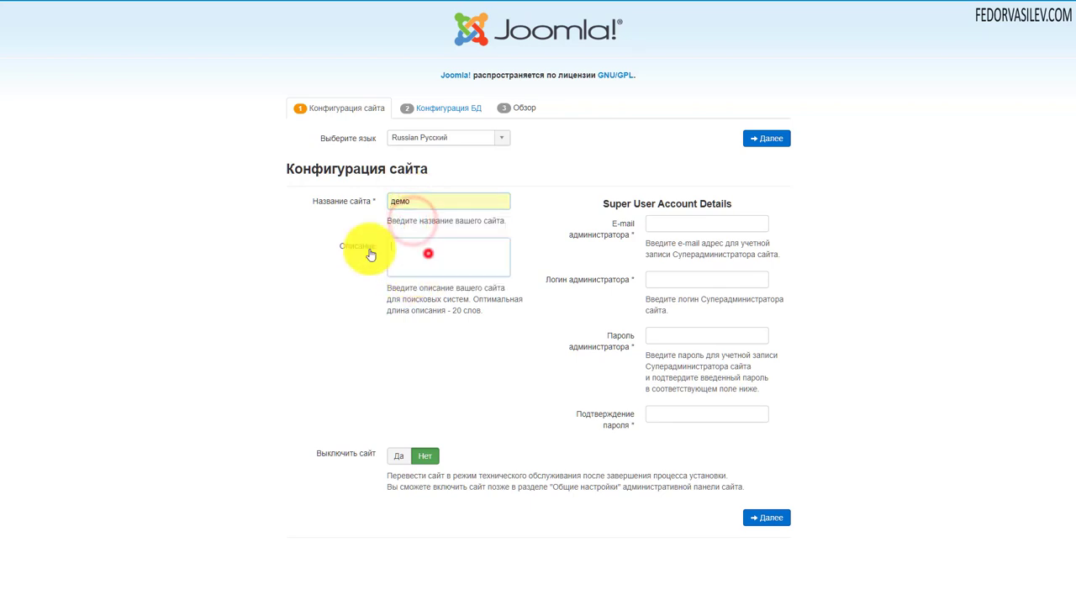
left_click(664, 222)
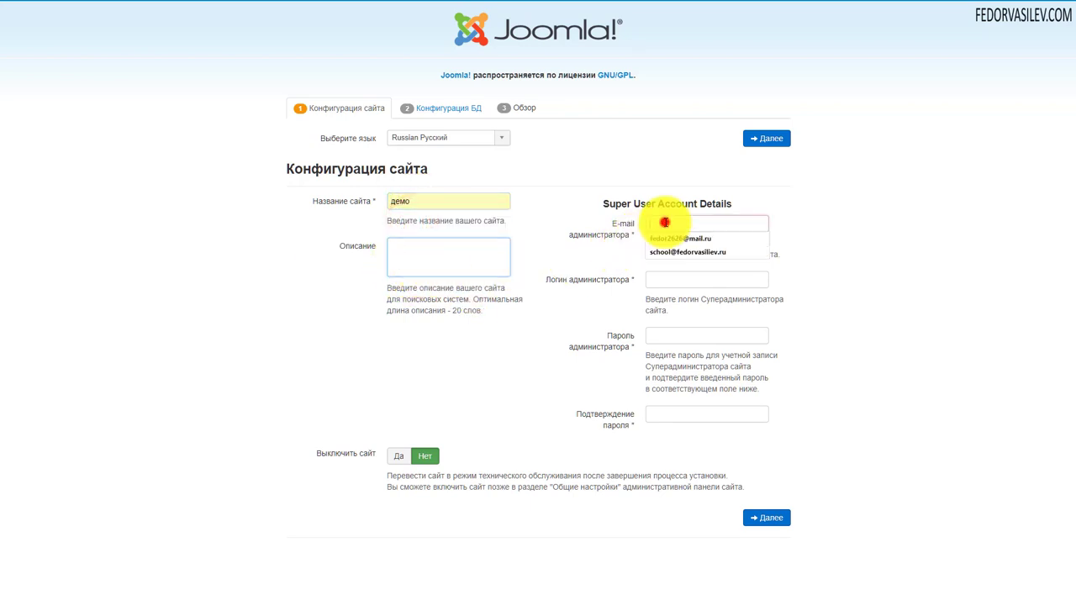
left_click(673, 240)
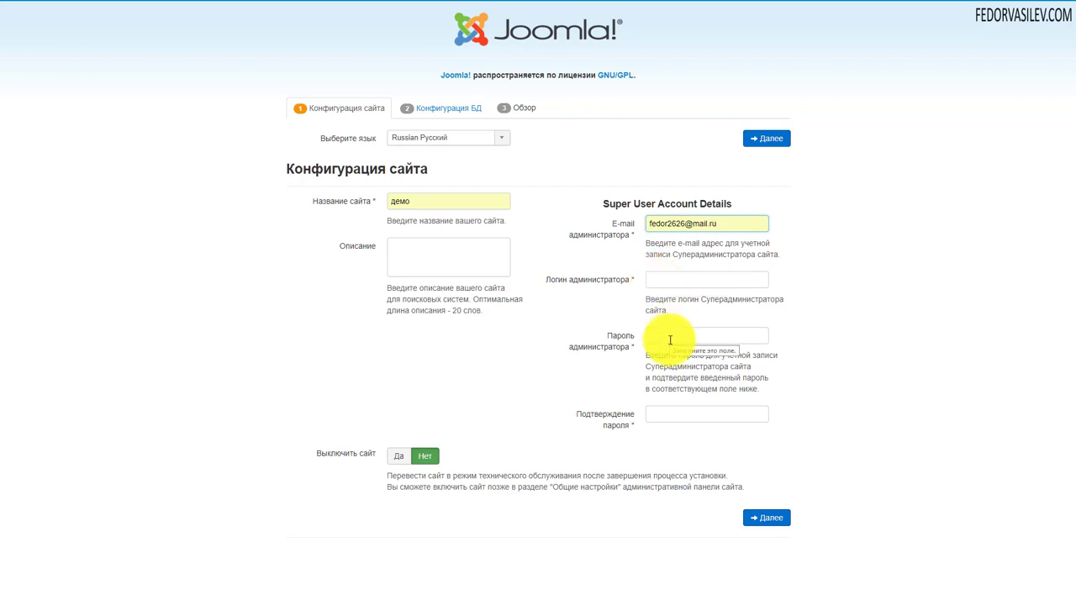
Set administrator login admin with a confirmed password and continue to database setup
left_click(687, 278)
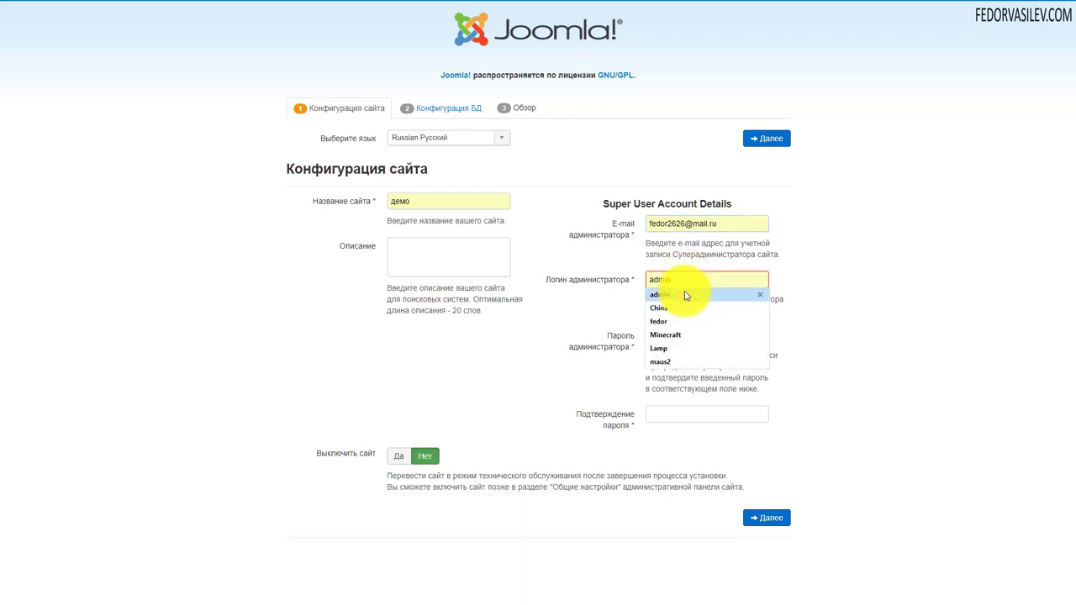
left_click(686, 295)
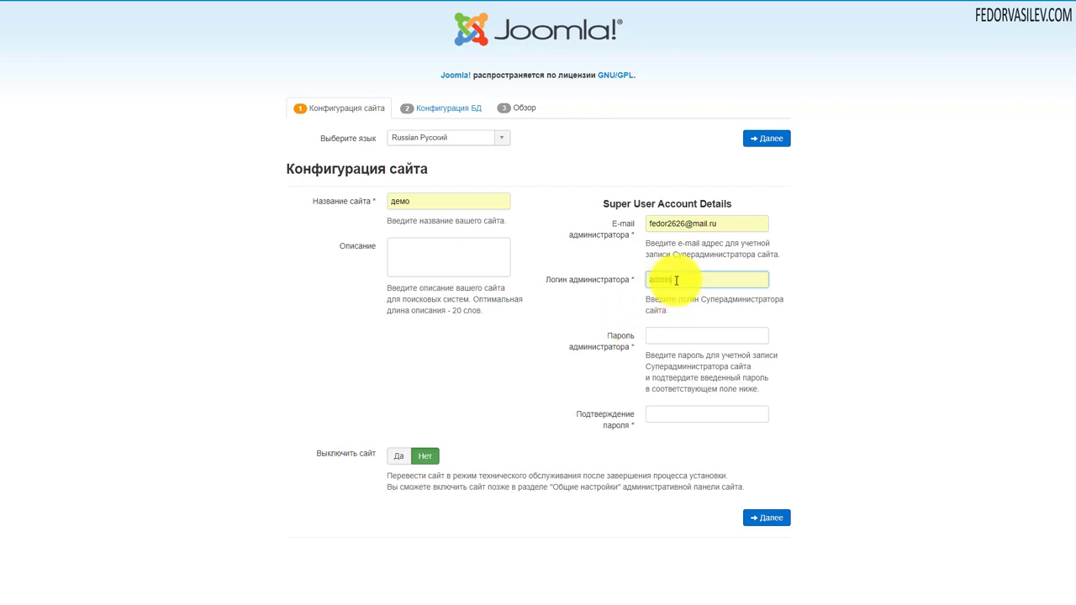
type("••••••")
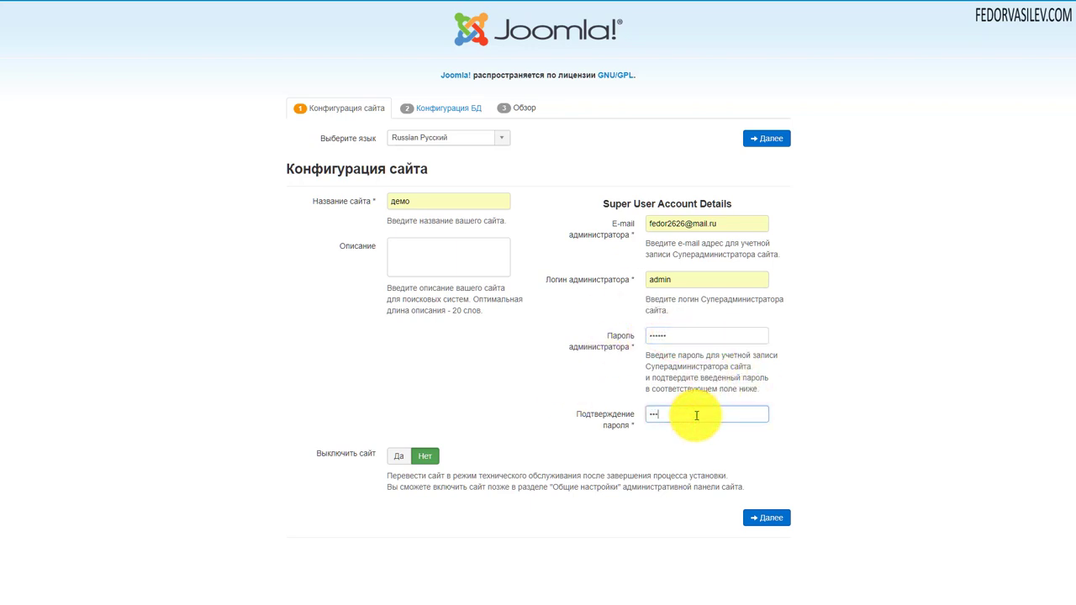
left_click(697, 415)
type("••••••")
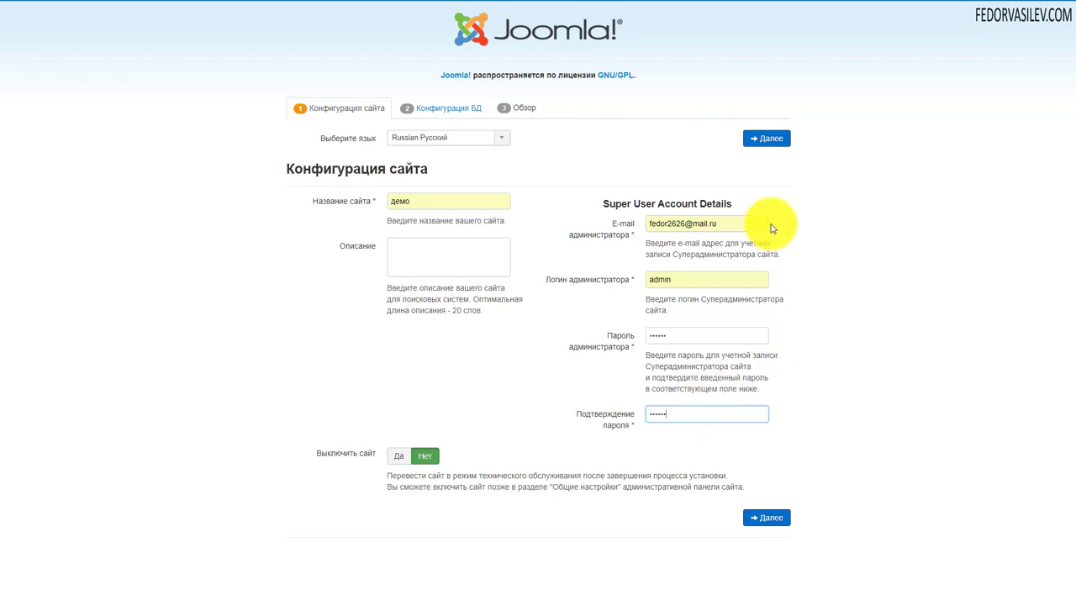
left_click(766, 140)
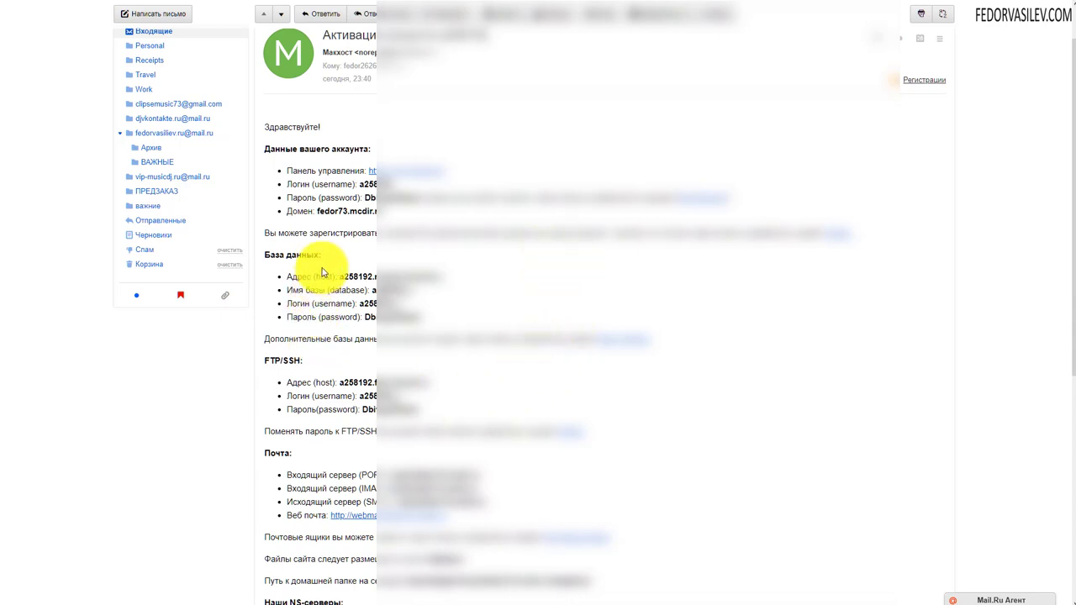
Copy the database host address from the activation e-mail and return to the Joomla tab
left_click_drag(322, 255, 275, 255)
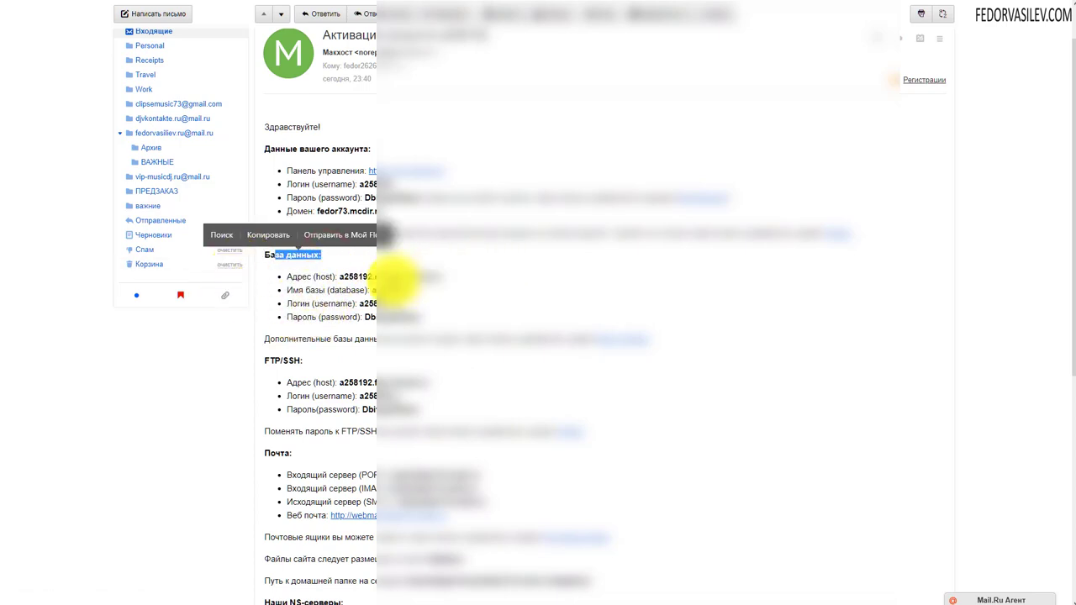
left_click(367, 272)
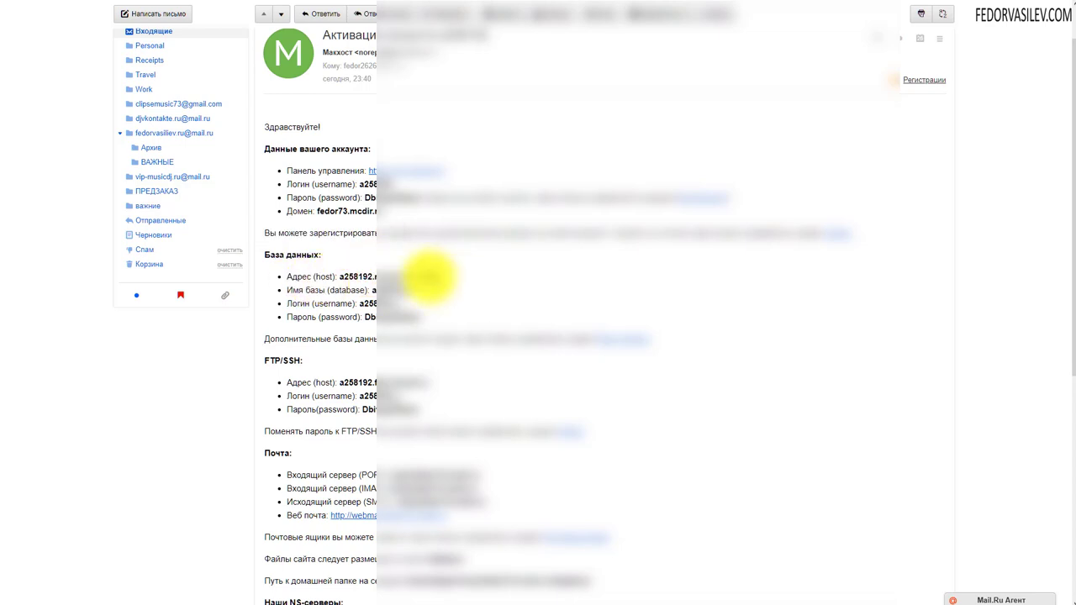
left_click_drag(440, 277, 340, 277)
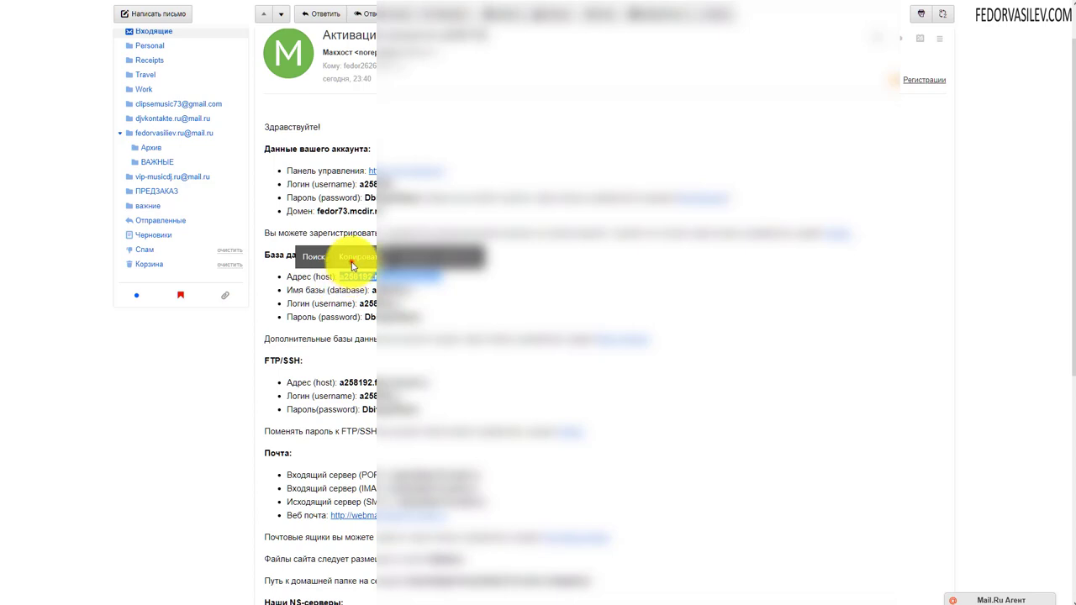
left_click(352, 256)
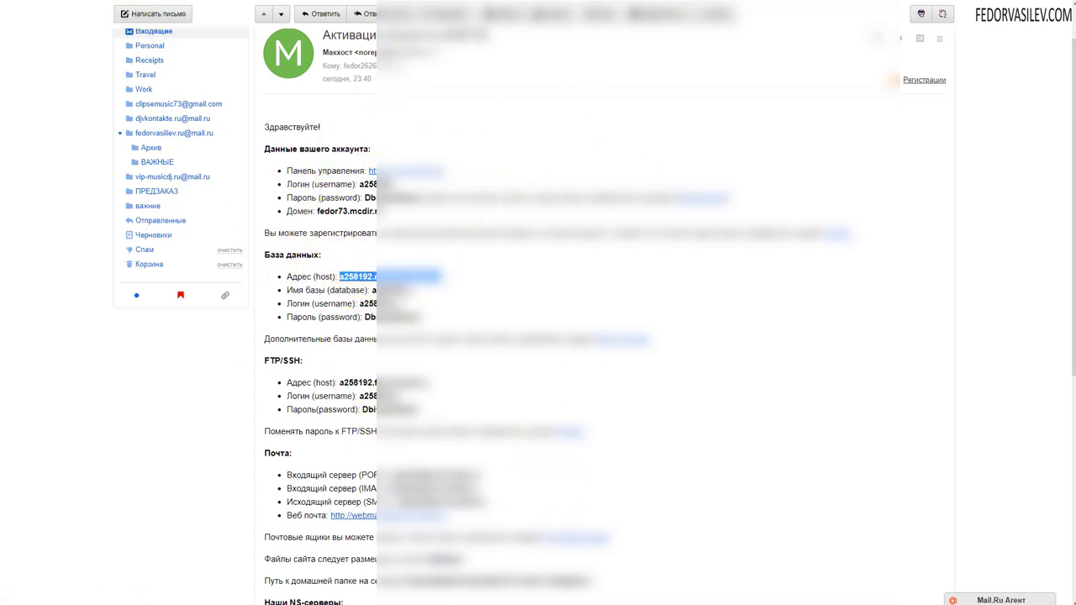
key("ctrl+Tab")
key("ctrl+Tab")
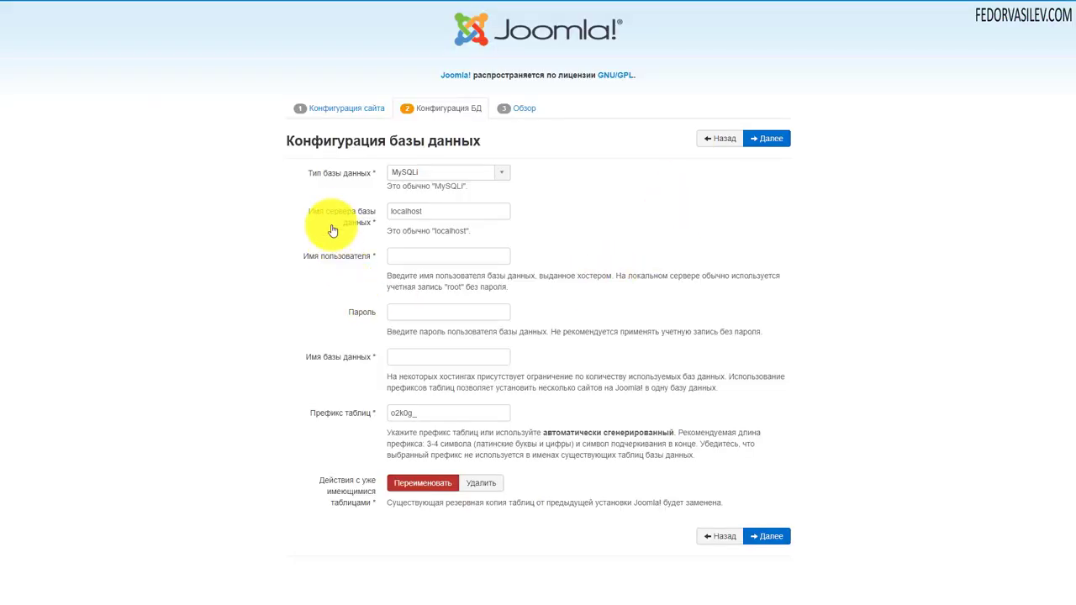
Paste the database host, database name and user name from the e-mail into Joomla's form
double_click(439, 212)
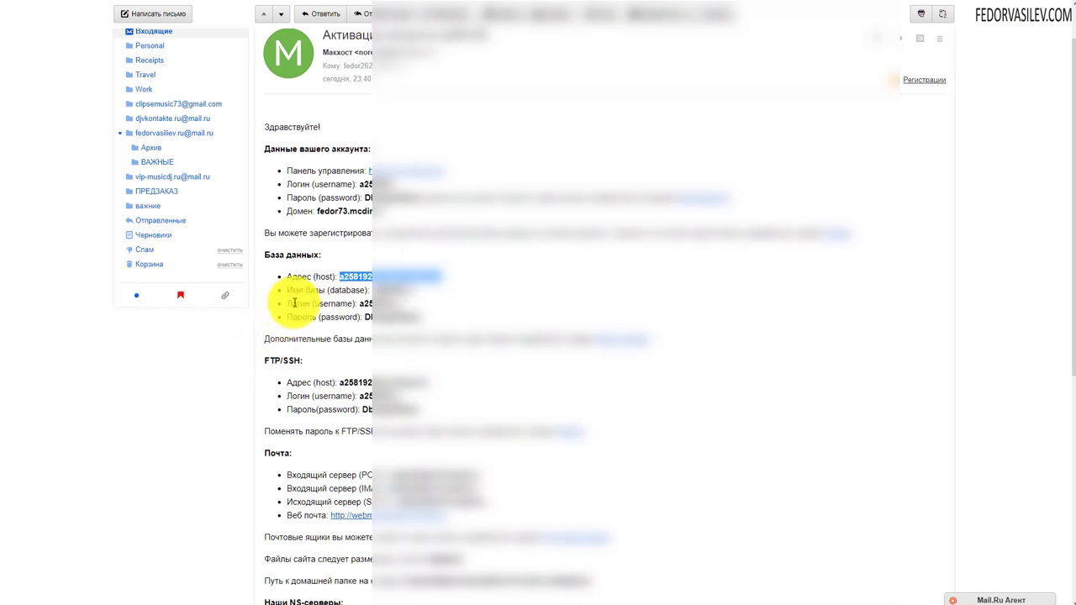
left_click(414, 287)
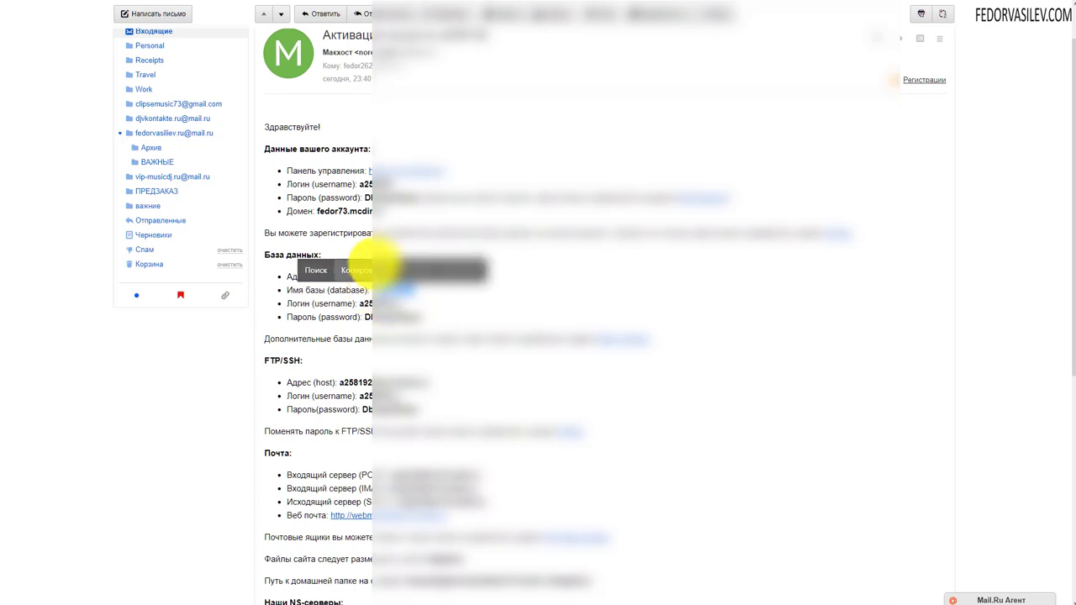
left_click(373, 260)
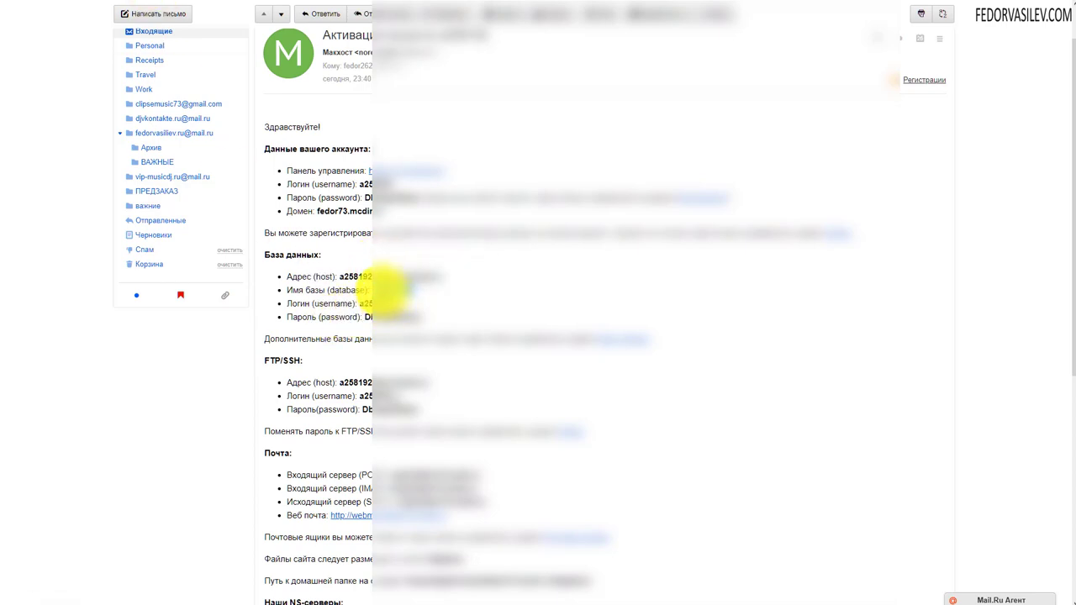
key("alt+Tab")
right_click(396, 361)
left_click(429, 433)
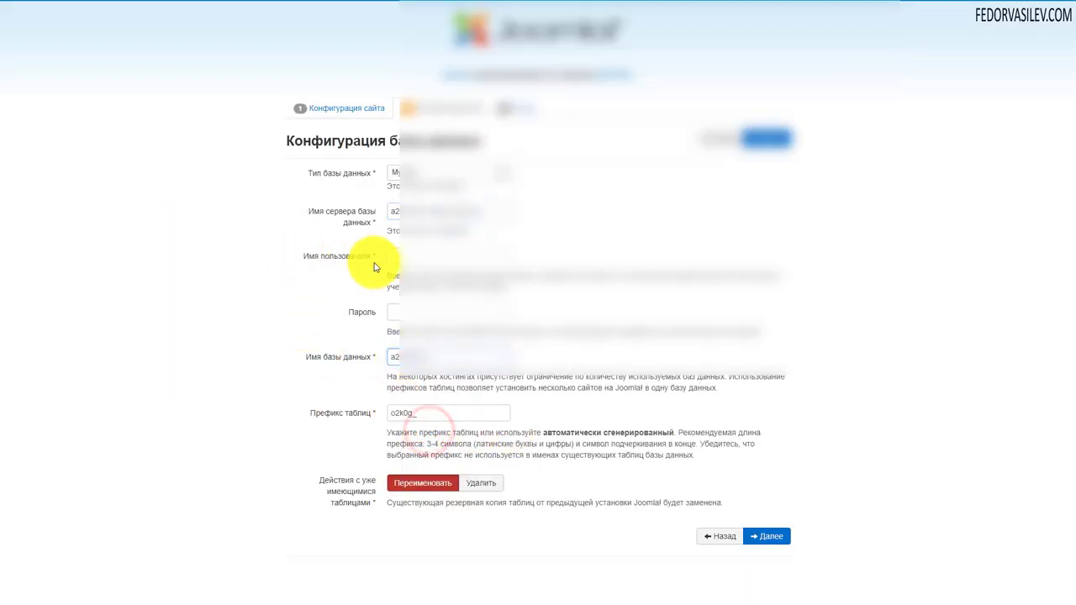
right_click(395, 256)
left_click(438, 322)
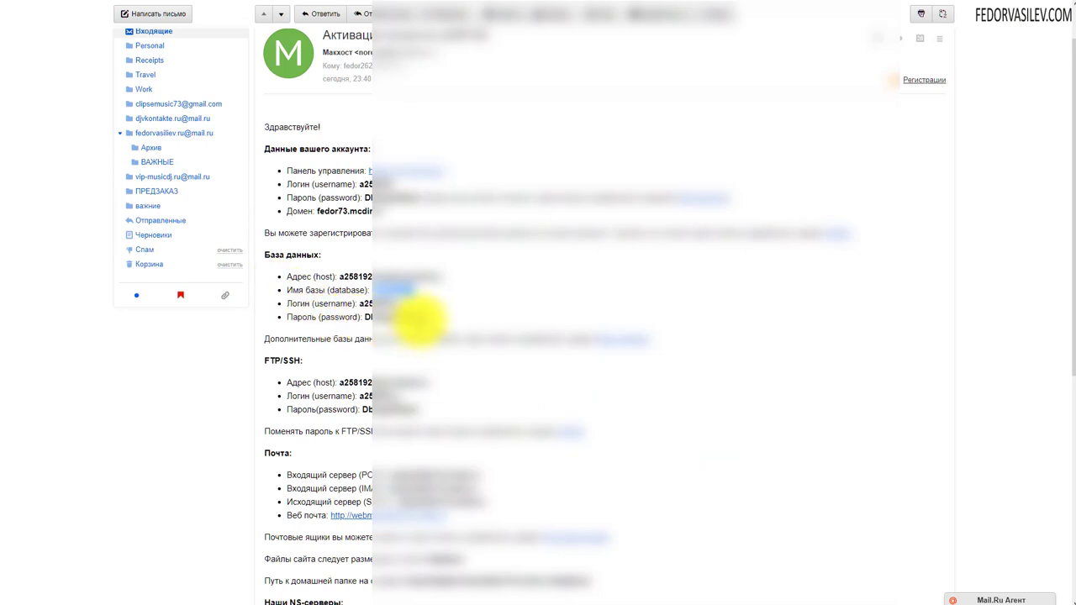
Copy the database password into the form and submit the database settings
double_click(416, 317)
left_click(370, 296)
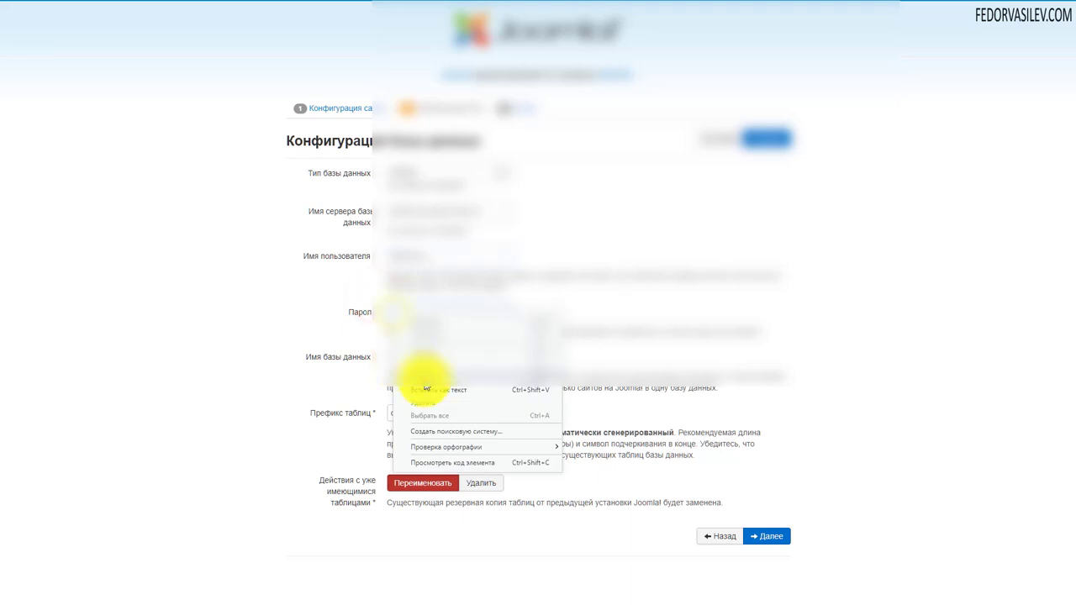
left_click(426, 382)
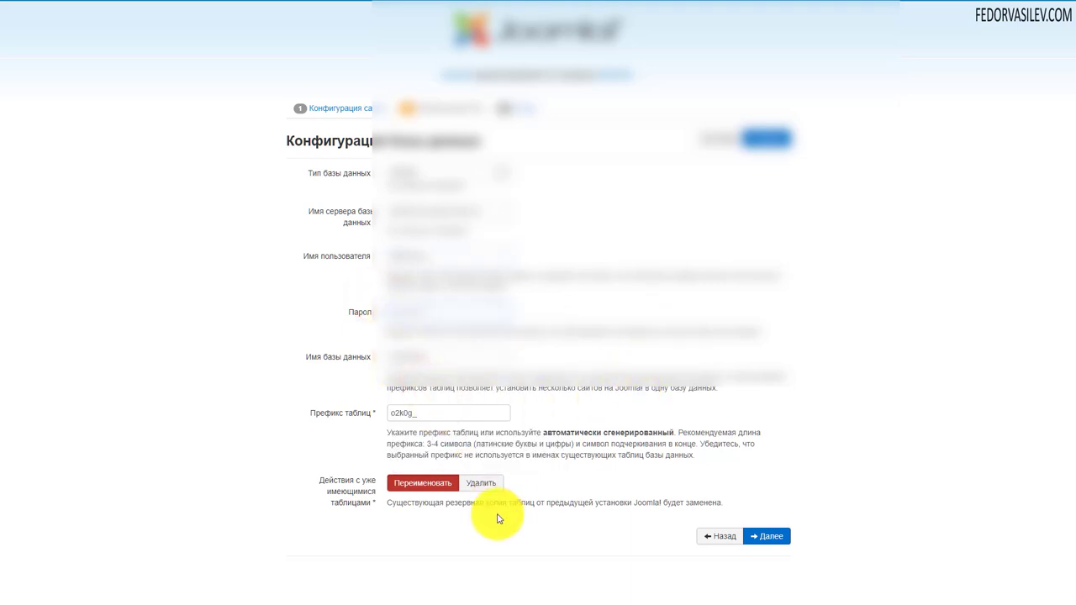
left_click(761, 138)
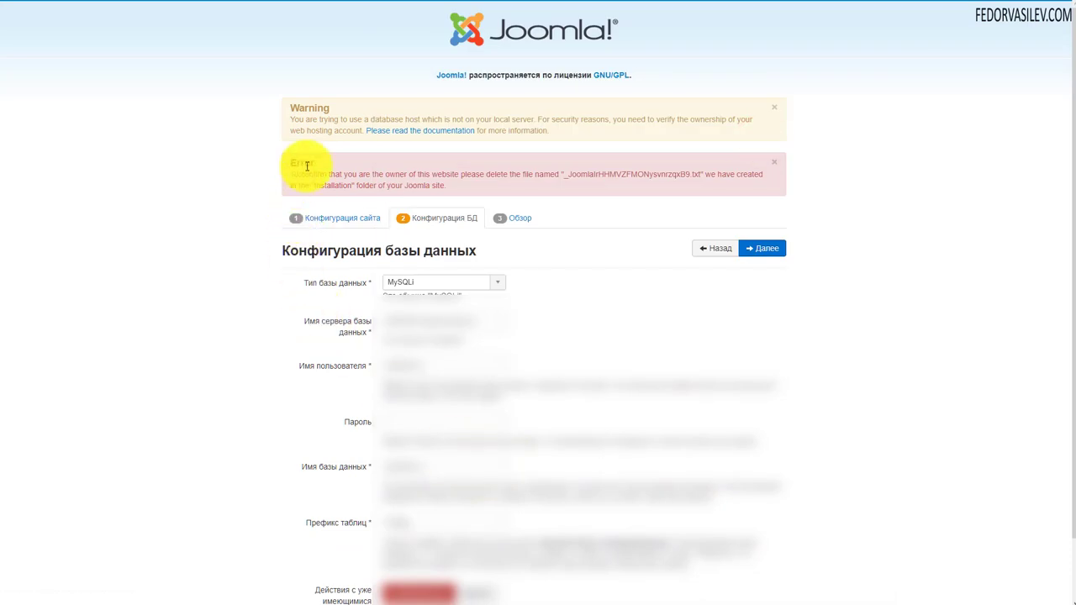
left_click_drag(315, 160, 293, 162)
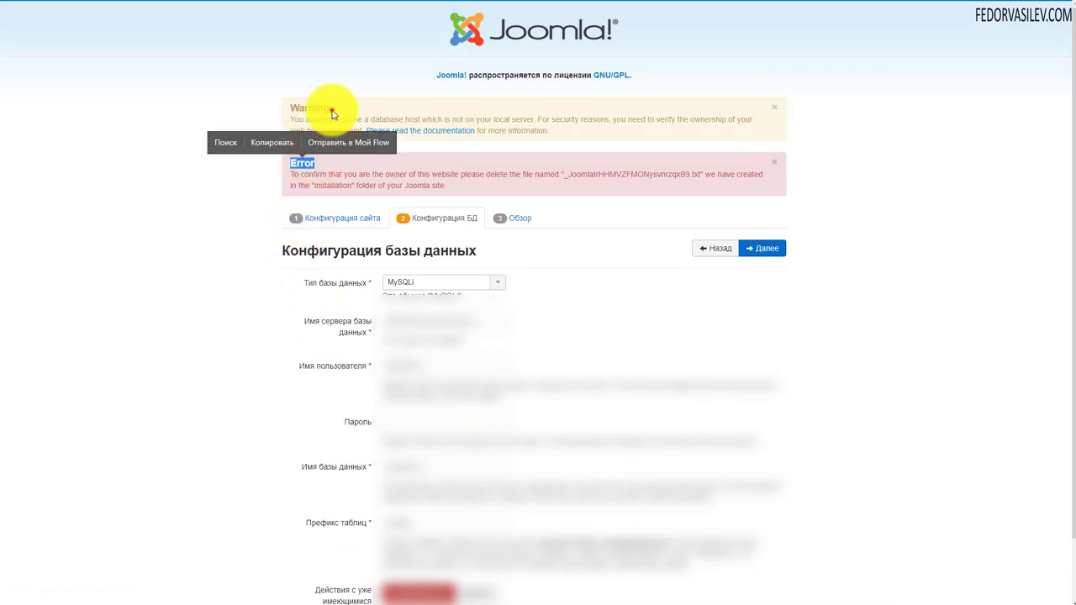
left_click_drag(332, 108, 299, 107)
left_click(312, 164)
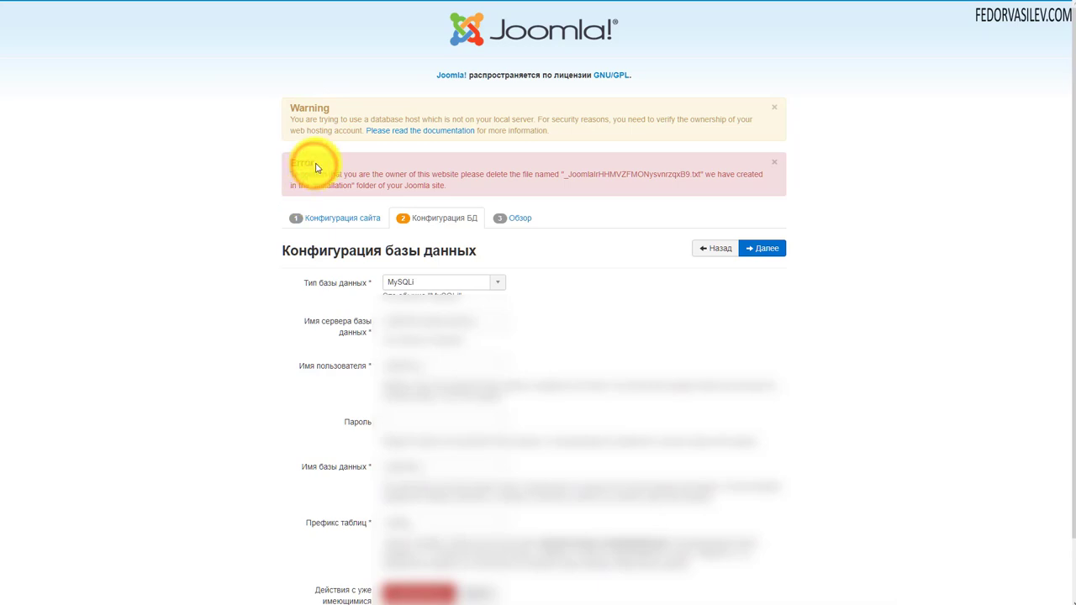
left_click_drag(312, 163, 701, 174)
left_click(443, 217)
scroll(420, 252, "down", 1)
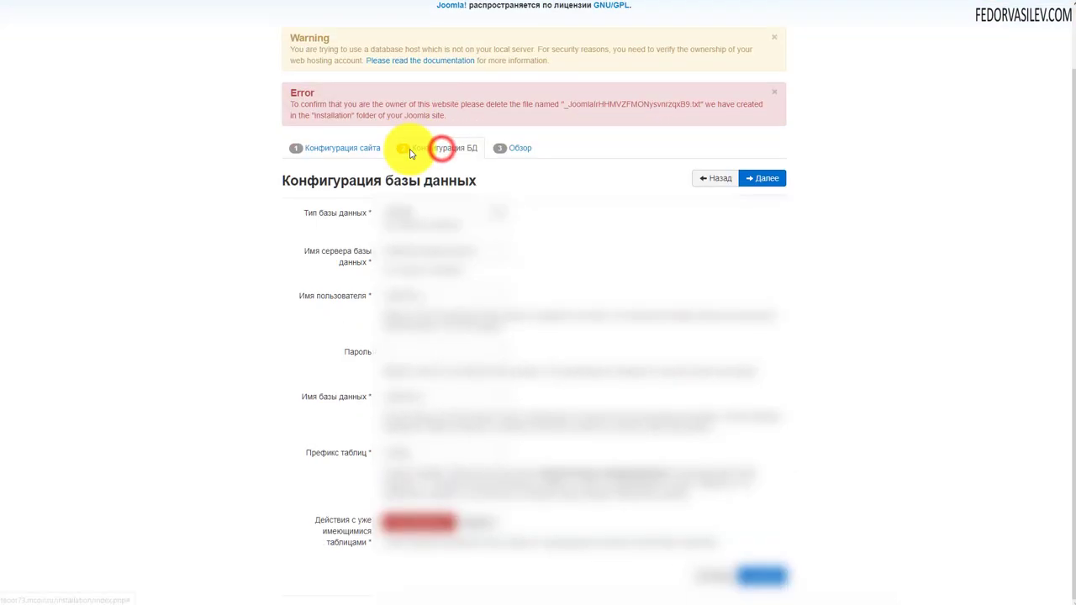
scroll(250, 312, "up", 1)
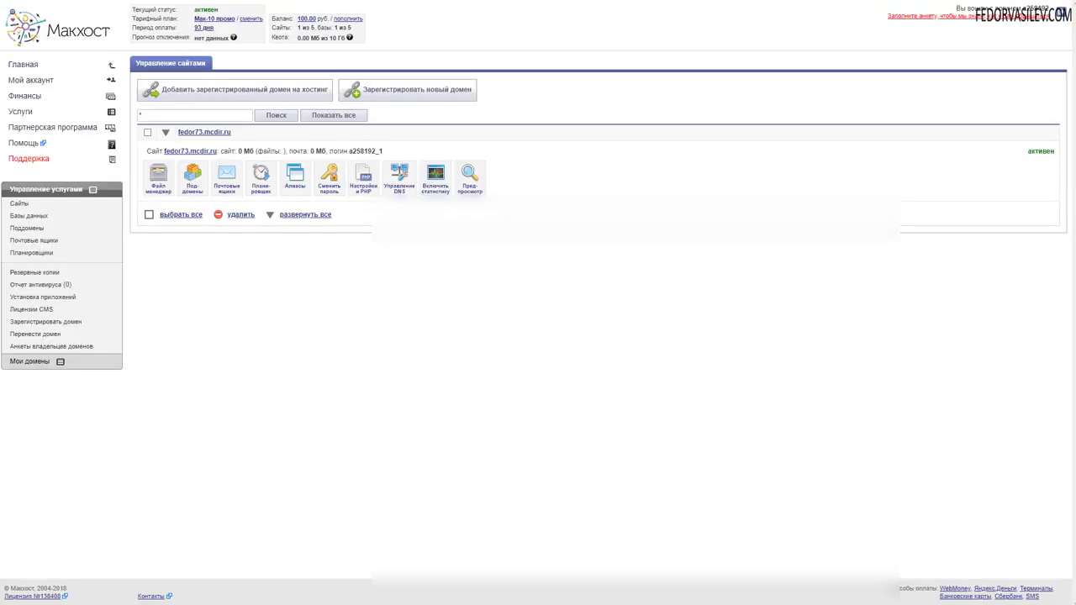
Delete the Joomla verification .txt file from httpdocs/installation in the file manager
left_click(156, 182)
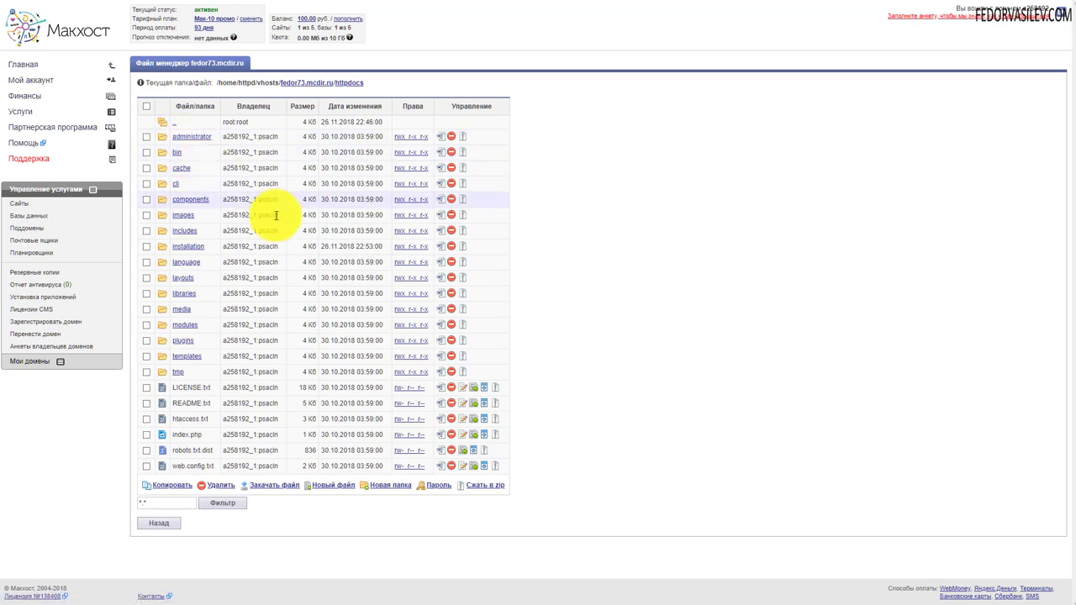
left_click(191, 253)
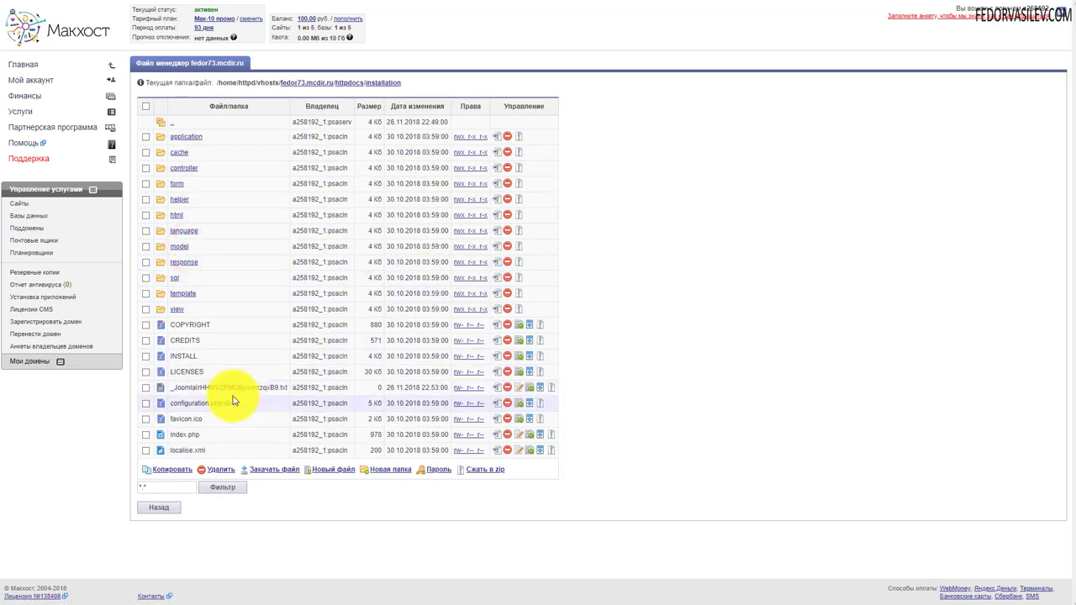
left_click(147, 388)
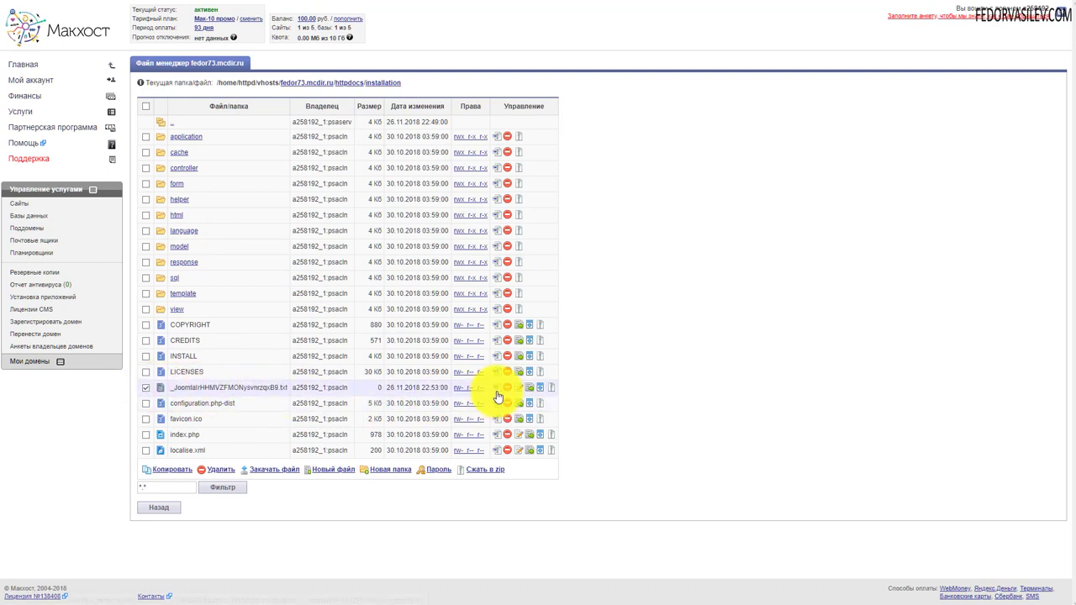
left_click(507, 387)
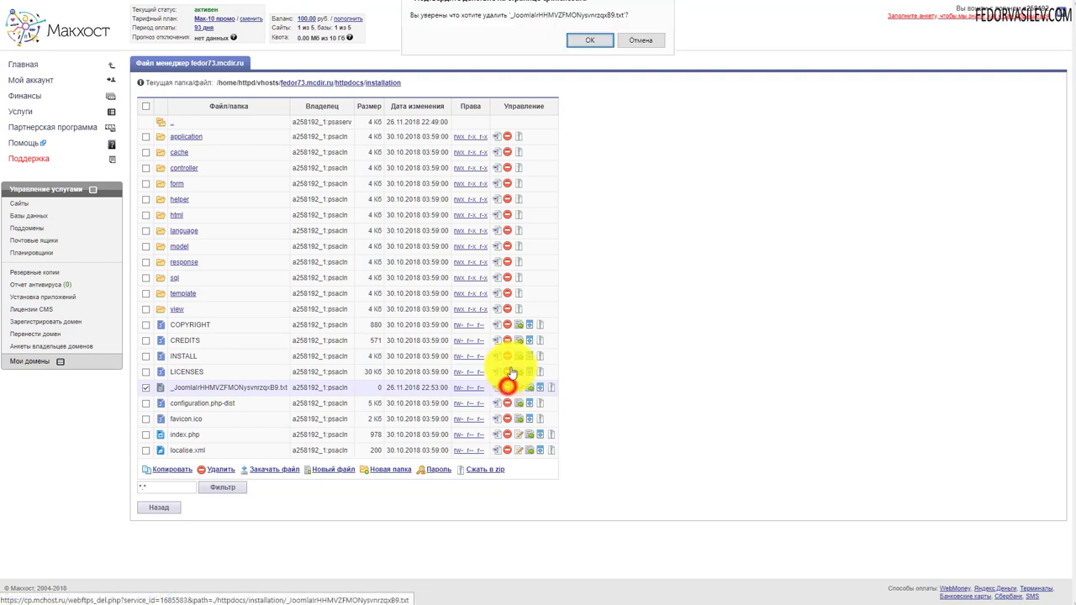
left_click(587, 42)
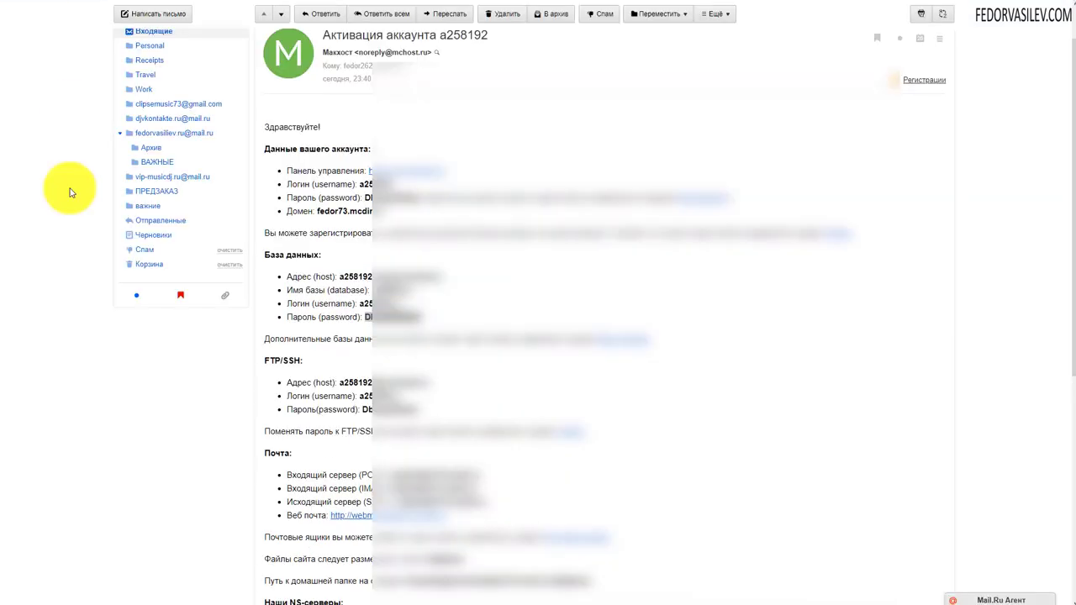
Paste the e-mail's database password into Joomla's Пароль field and resubmit with Далее
mouse_move(370, 317)
left_mouse_down()
mouse_move(421, 314)
mouse_move(378, 317)
left_mouse_up()
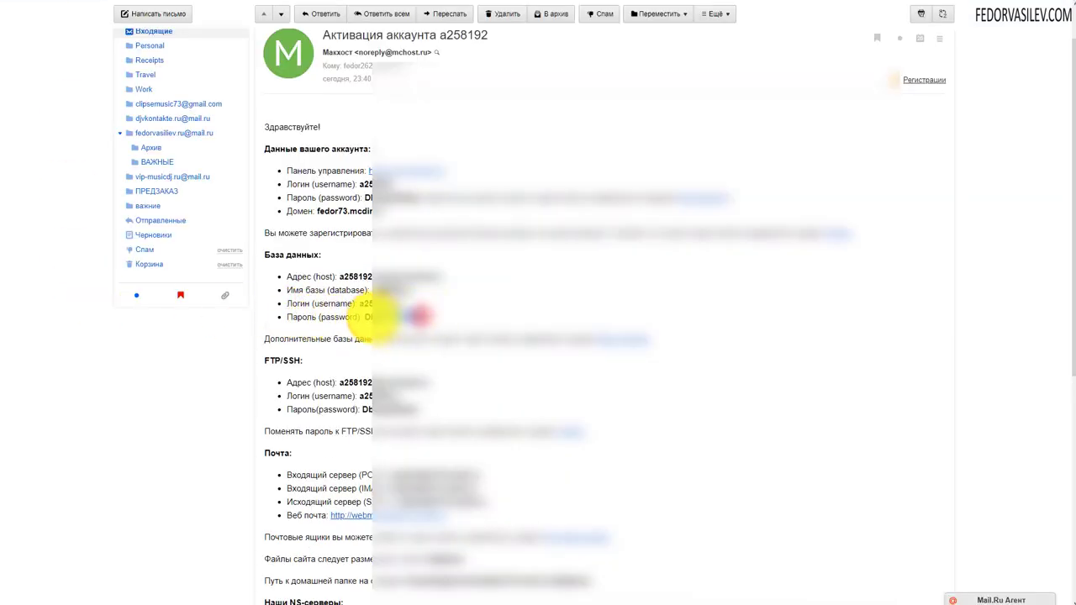
right_click(371, 307)
left_click(361, 300)
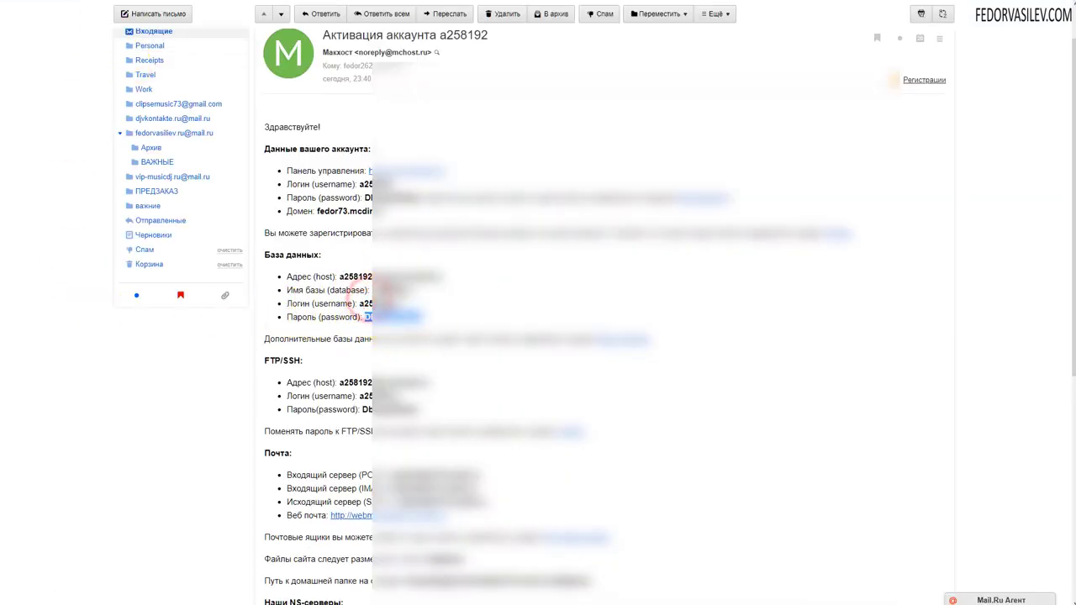
left_click(305, 322)
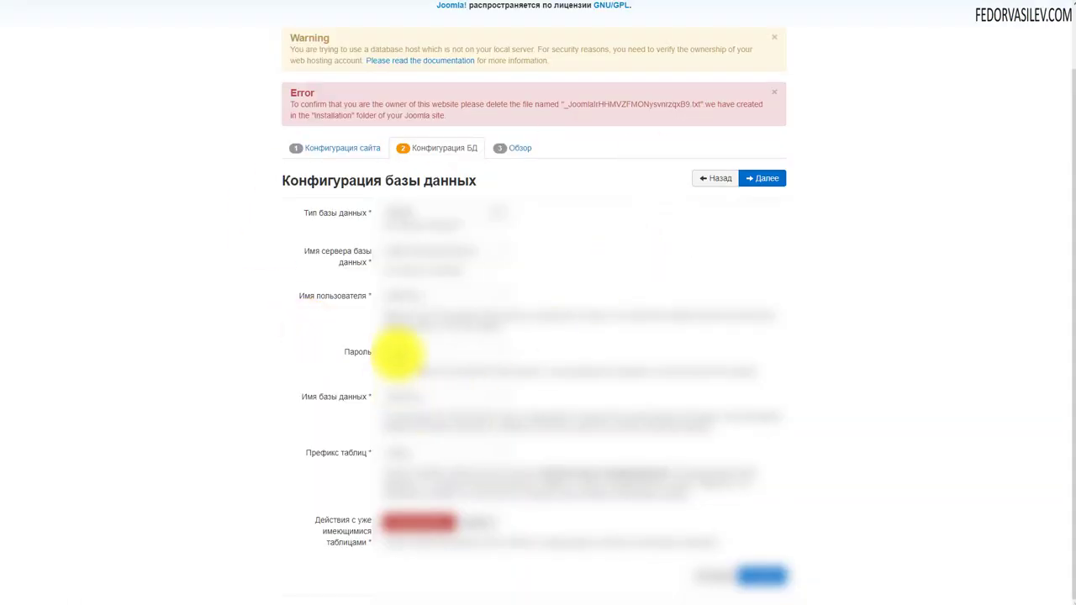
left_click(757, 181)
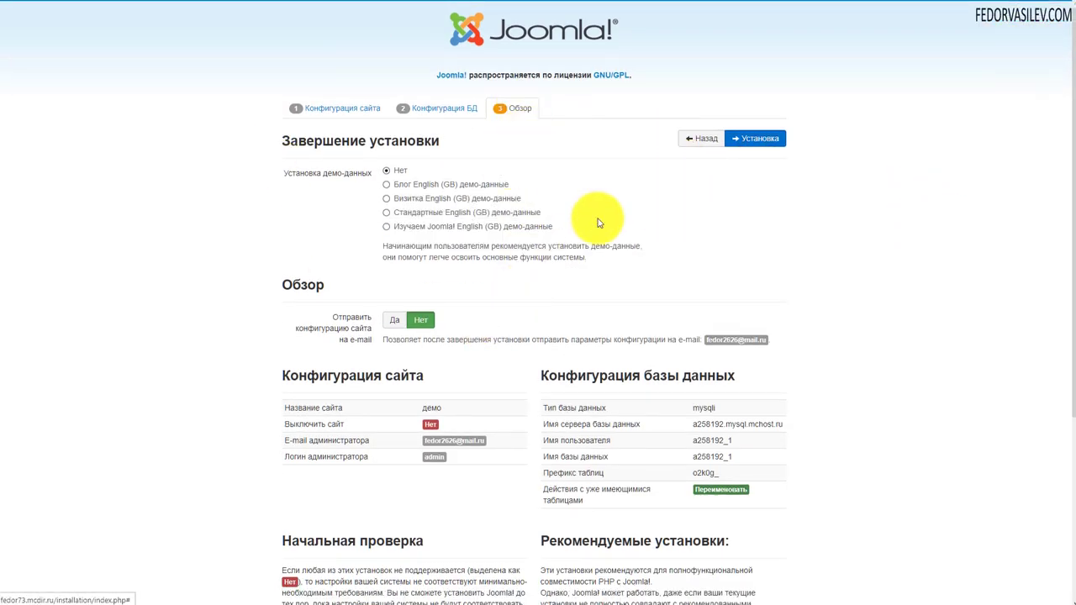
Review the overview with demo data left as Нет and start the Joomla installation
scroll(599, 220, "down", 2)
scroll(598, 223, "down", 3)
scroll(598, 221, "up", 5)
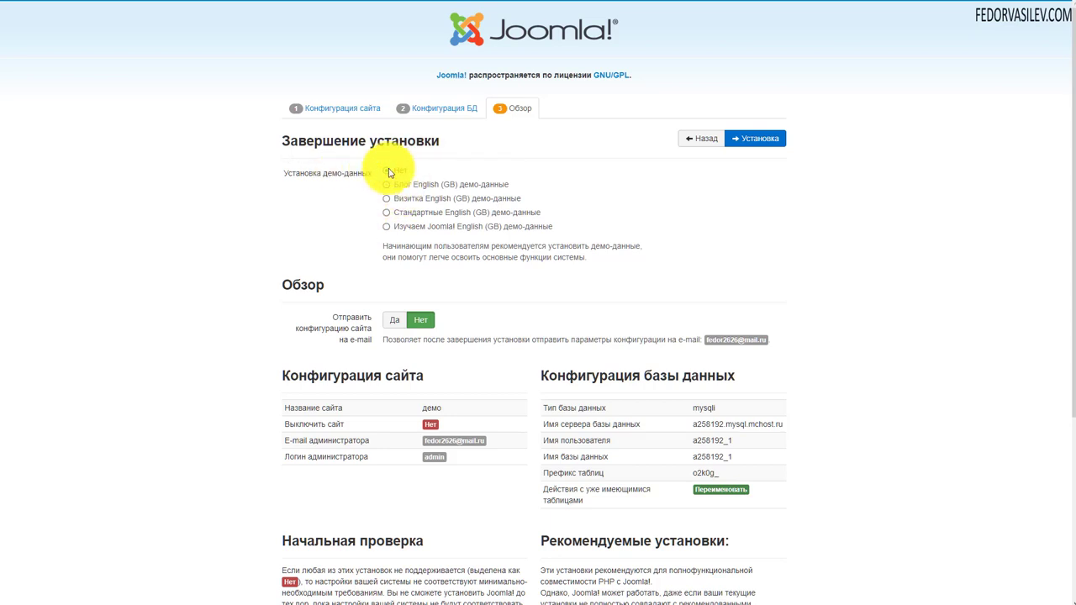
scroll(315, 166, "down", 3)
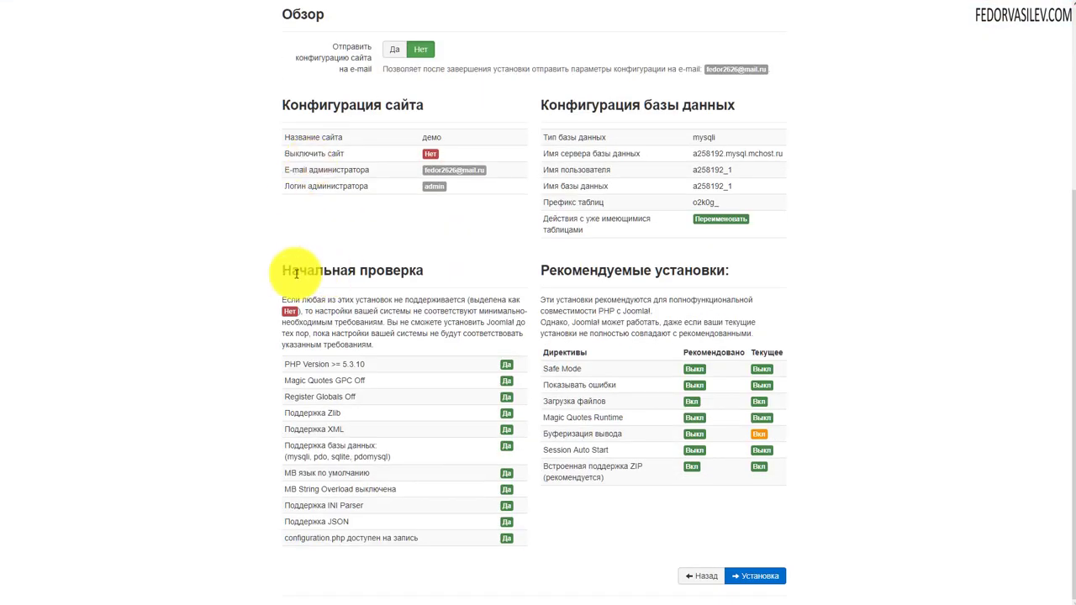
left_click_drag(301, 271, 353, 267)
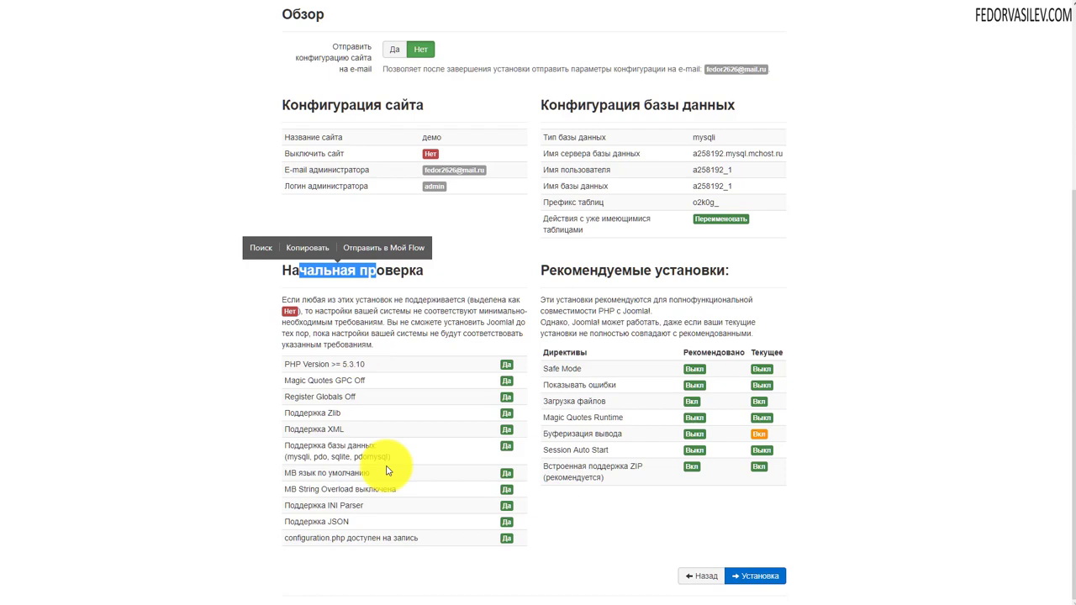
scroll(388, 471, "up", 2)
scroll(387, 471, "up", 2)
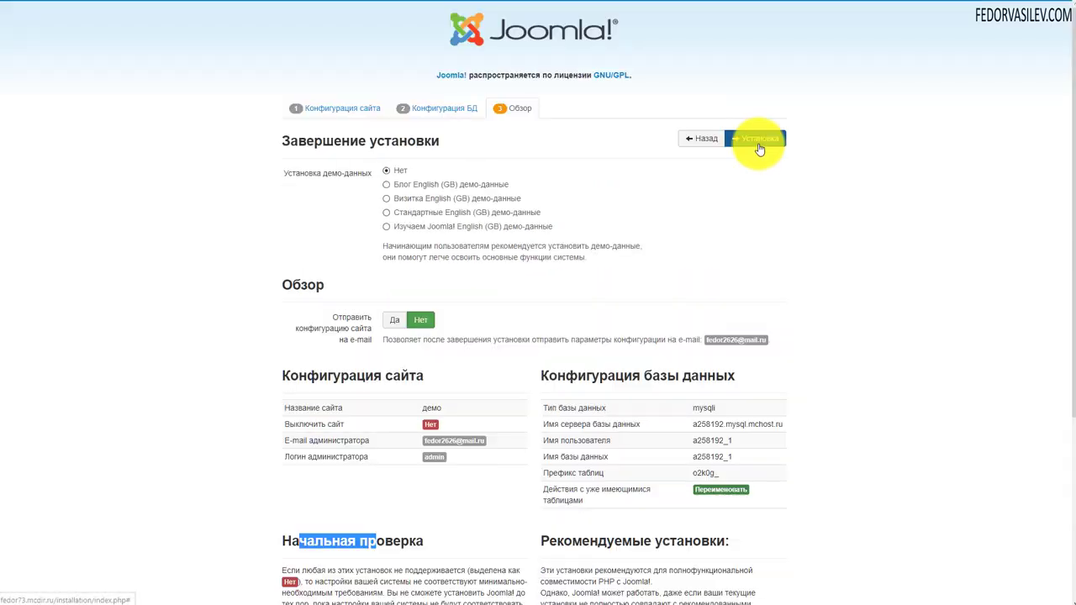
left_click(754, 138)
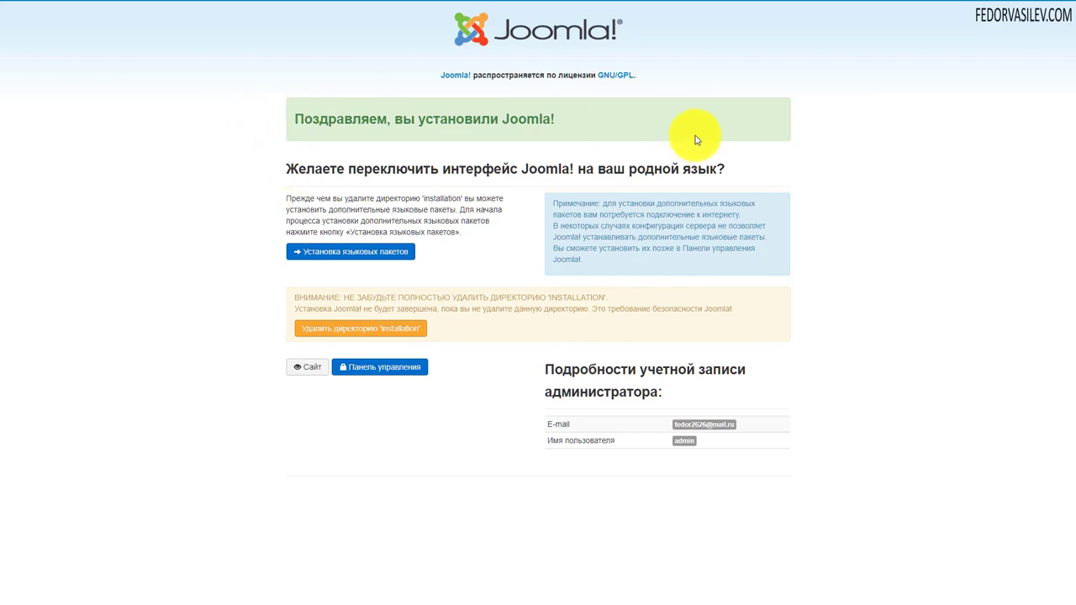
Install the Russian (ru-RU) pack from the list of additional languages
left_click(358, 251)
scroll(374, 180, "down", 5)
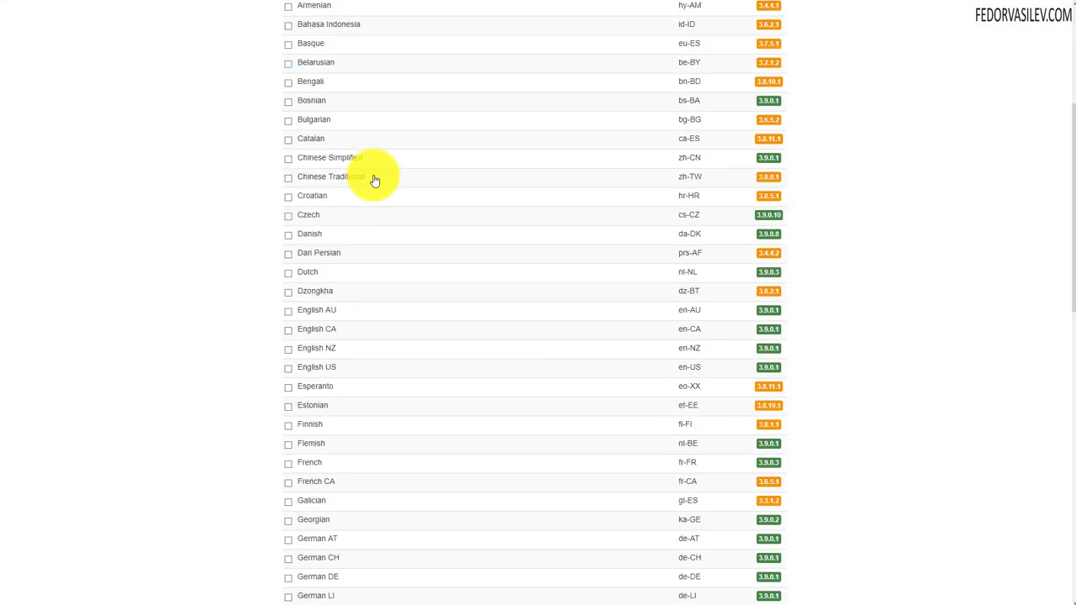
scroll(375, 180, "down", 2)
scroll(375, 180, "down", 5)
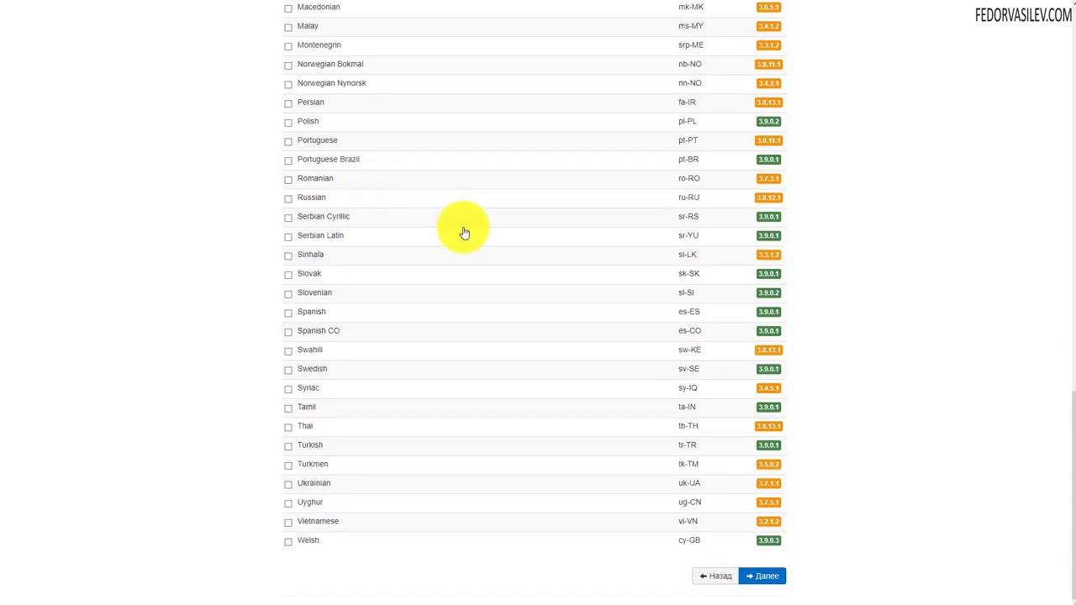
left_click(291, 202)
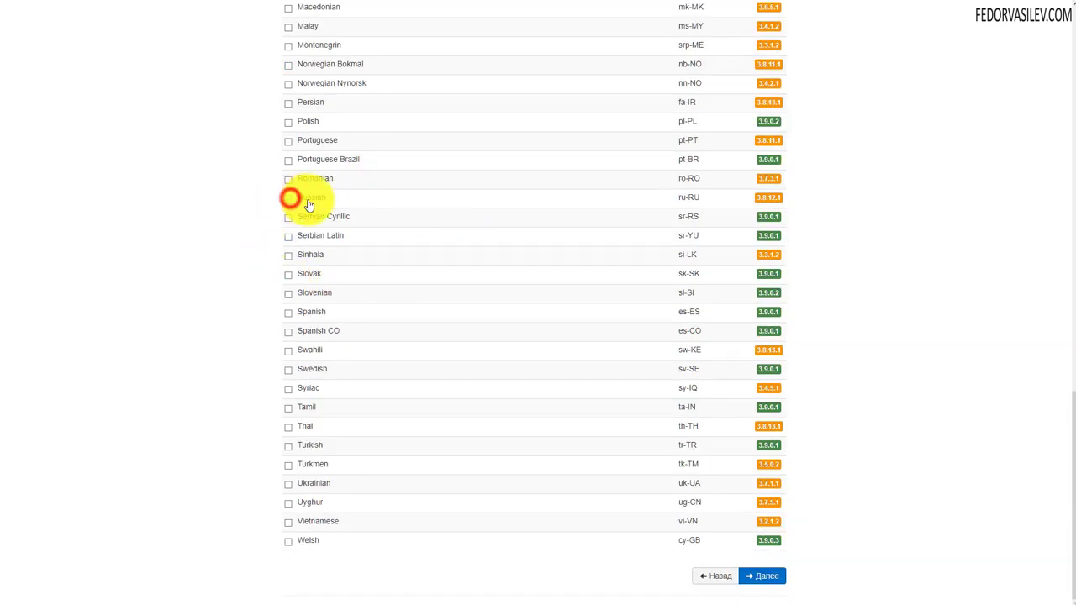
left_click(294, 203)
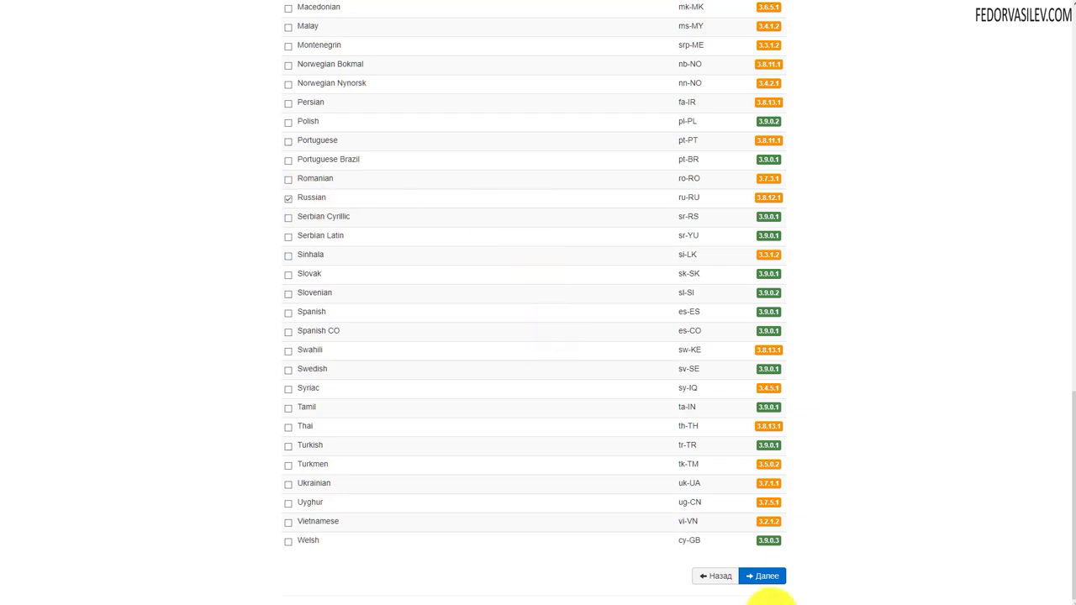
left_click(771, 576)
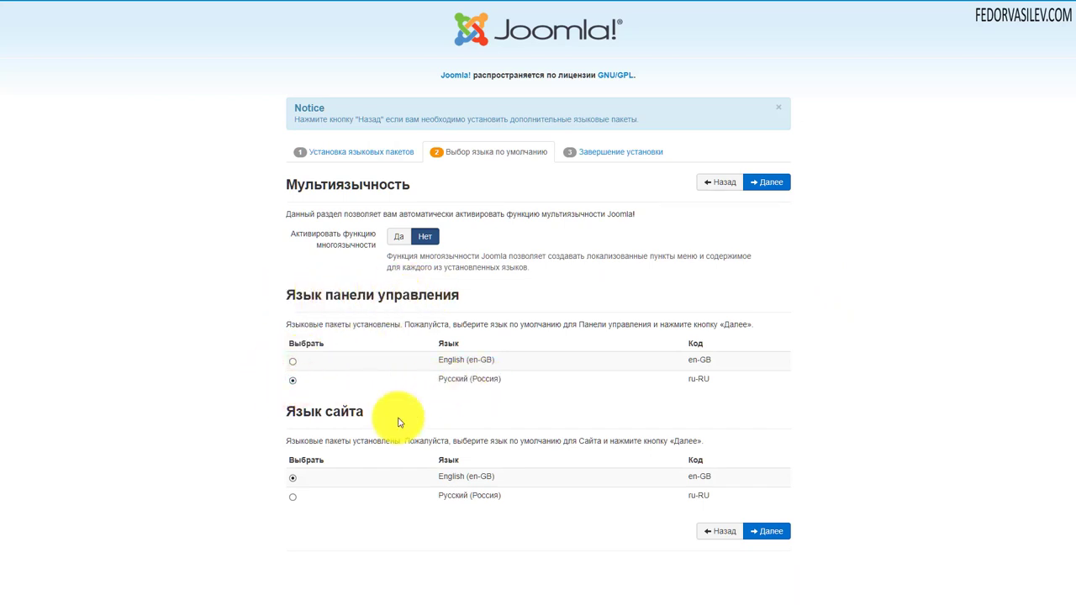
Choose Русский (Россия) as the default site language and confirm the language settings
left_click(292, 499)
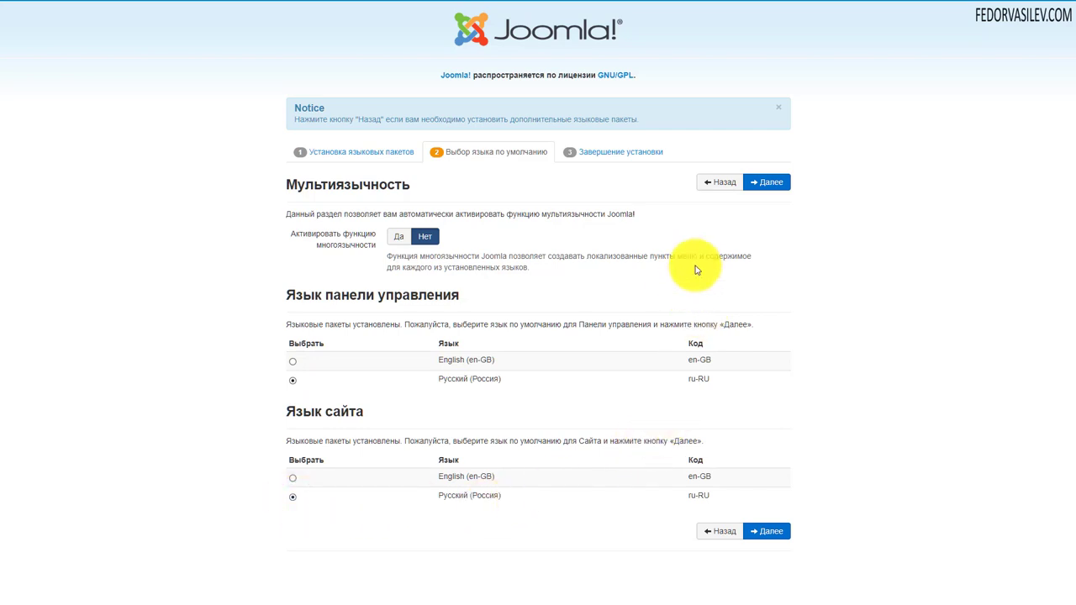
left_click(768, 181)
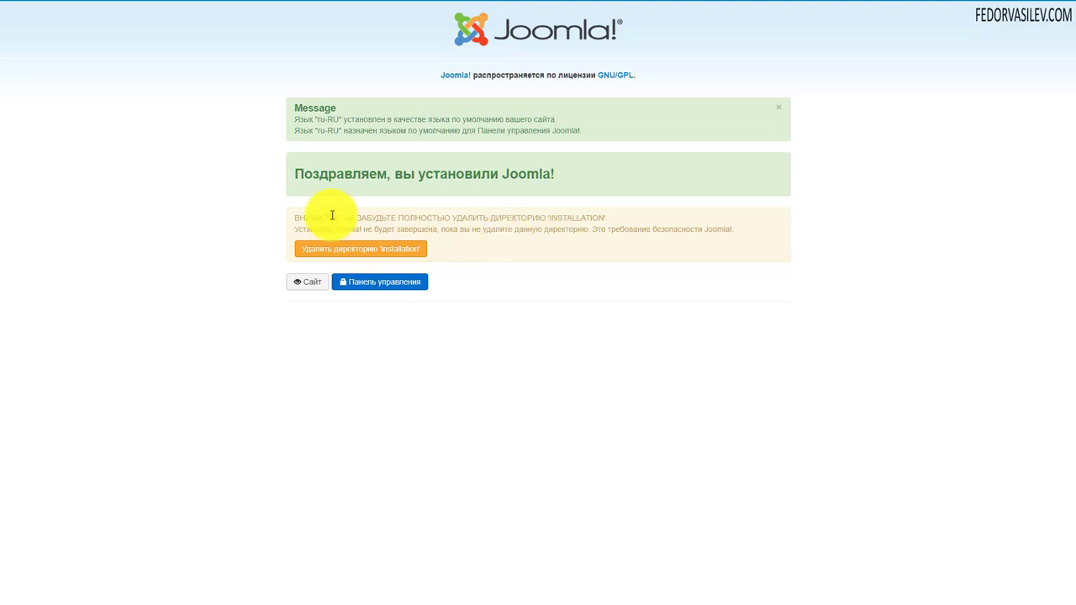
Delete the 'installation' folder and continue to the Joomla administrator login
left_click_drag(334, 218, 383, 218)
left_click(312, 252)
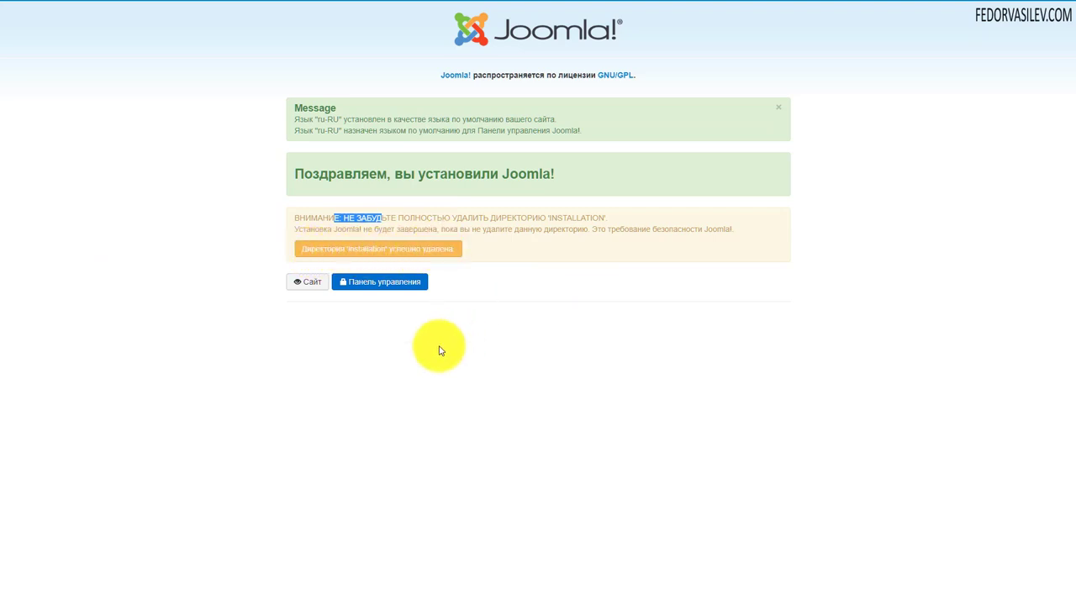
left_click(378, 283)
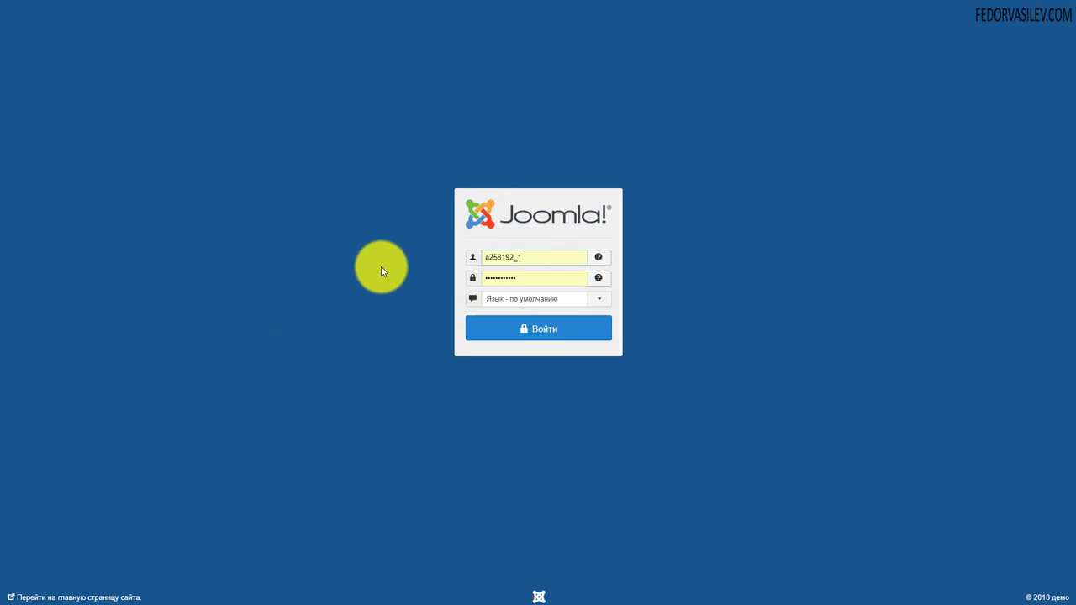
Replace the autofilled username with admin, enter the account password, and log in
left_click(532, 255)
key("ctrl+a")
key("BackSpace")
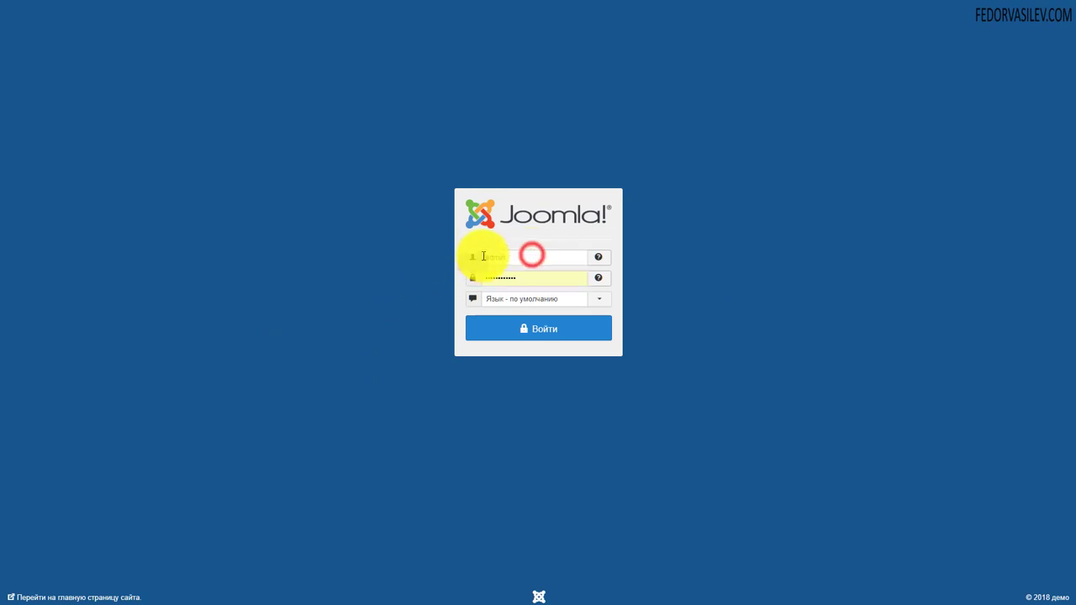
type("admin")
left_click(536, 277)
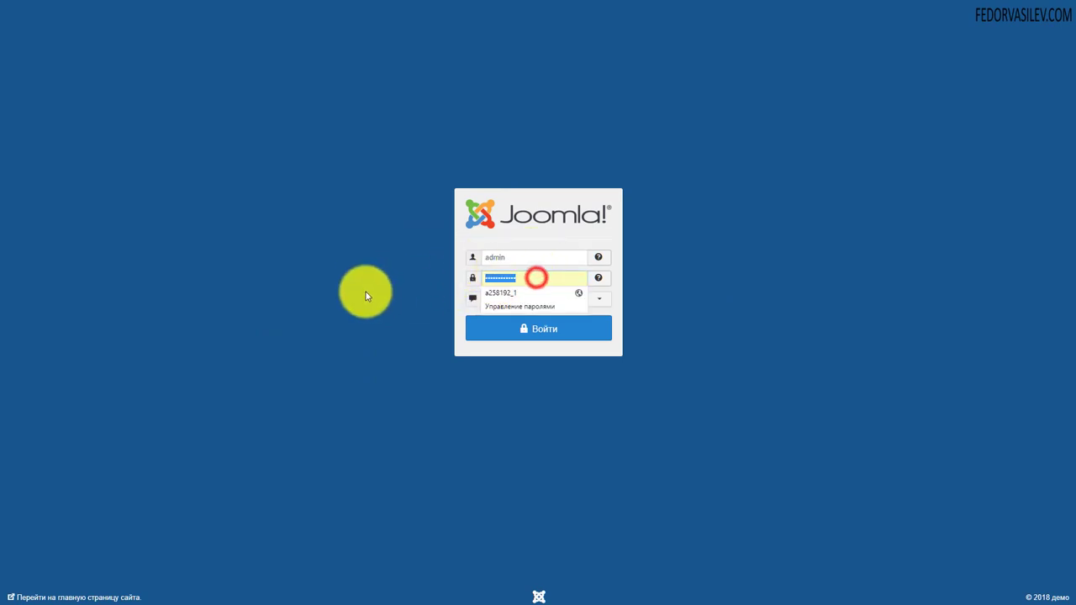
type("••••••")
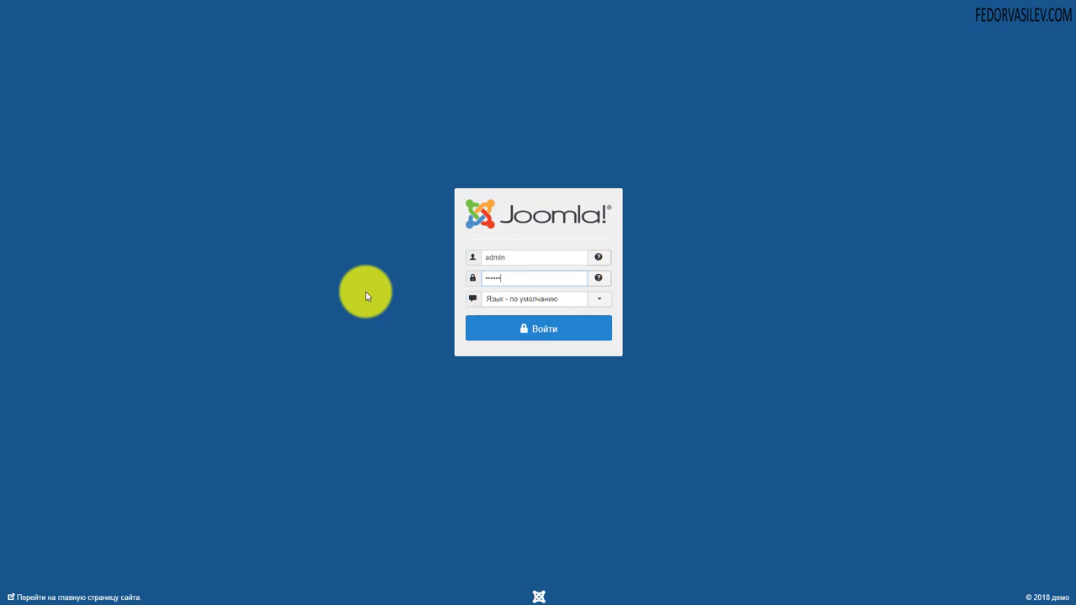
left_click(555, 337)
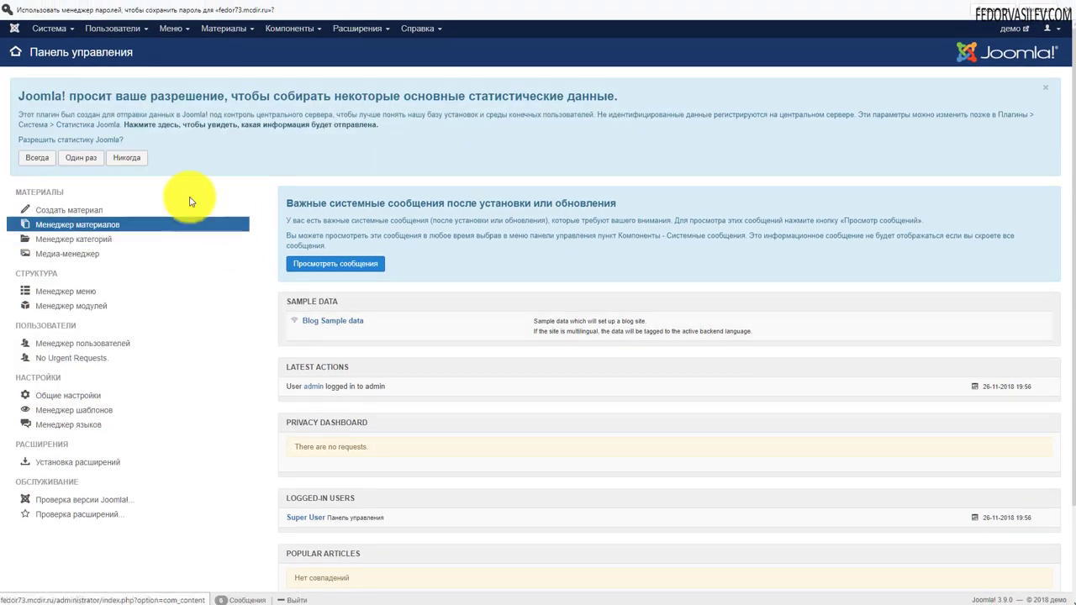
Answer Никогда to the statistics notice and dismiss the browser's save-password bar
left_click(133, 158)
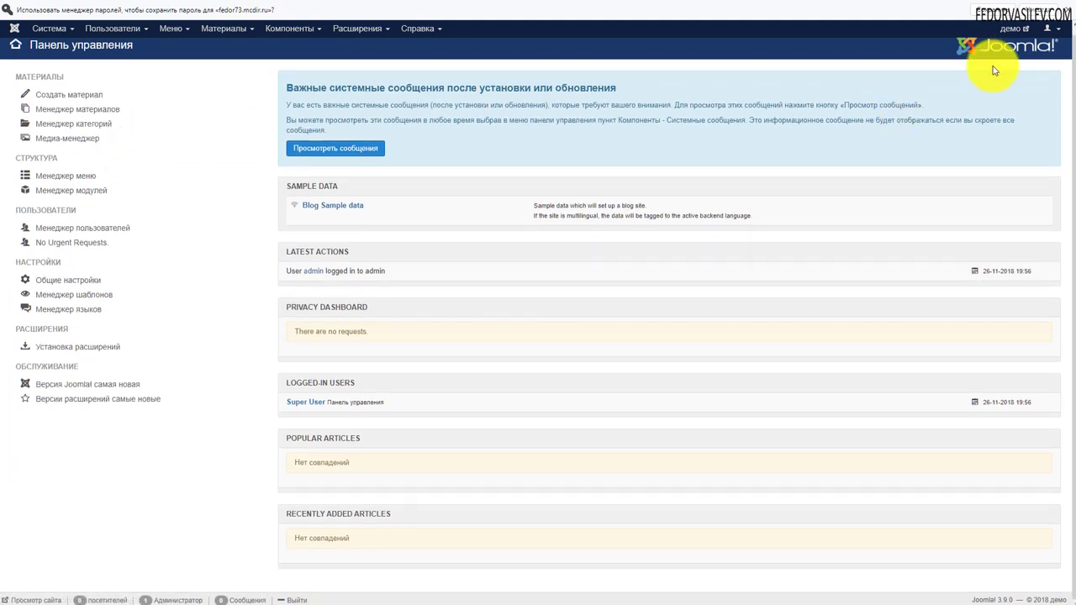
left_click(1009, 12)
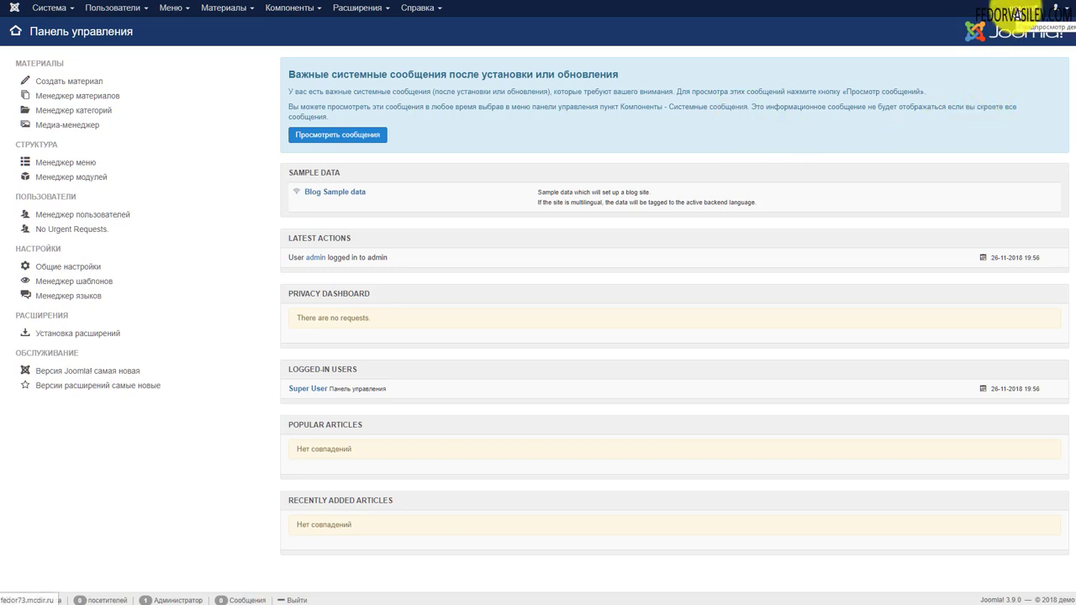
left_click(1019, 8)
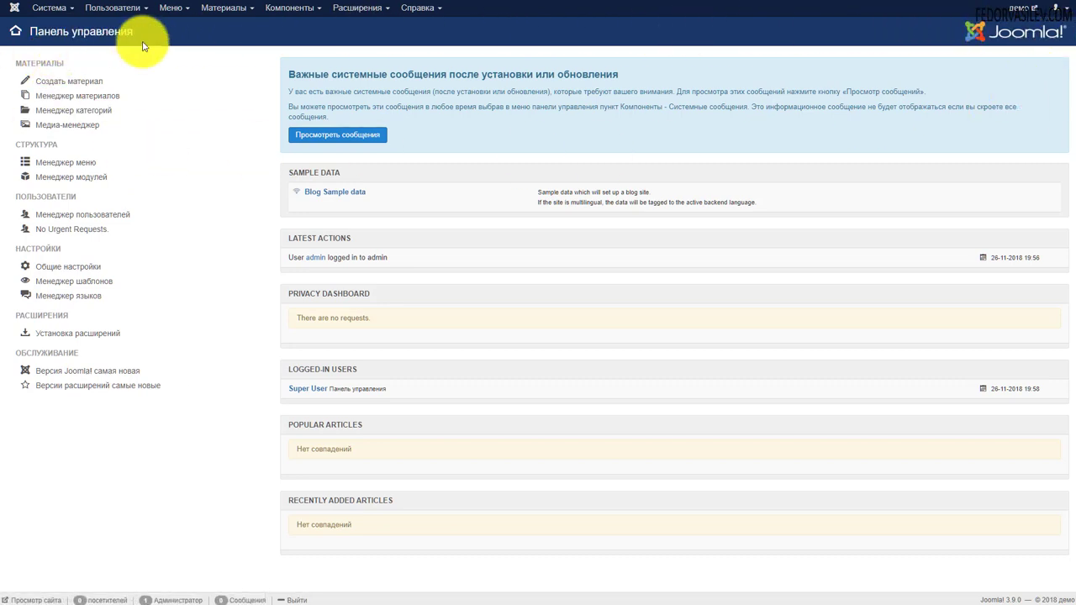
Open Система > Информация о системе and check the PHP version, 7.1.21
left_click(45, 12)
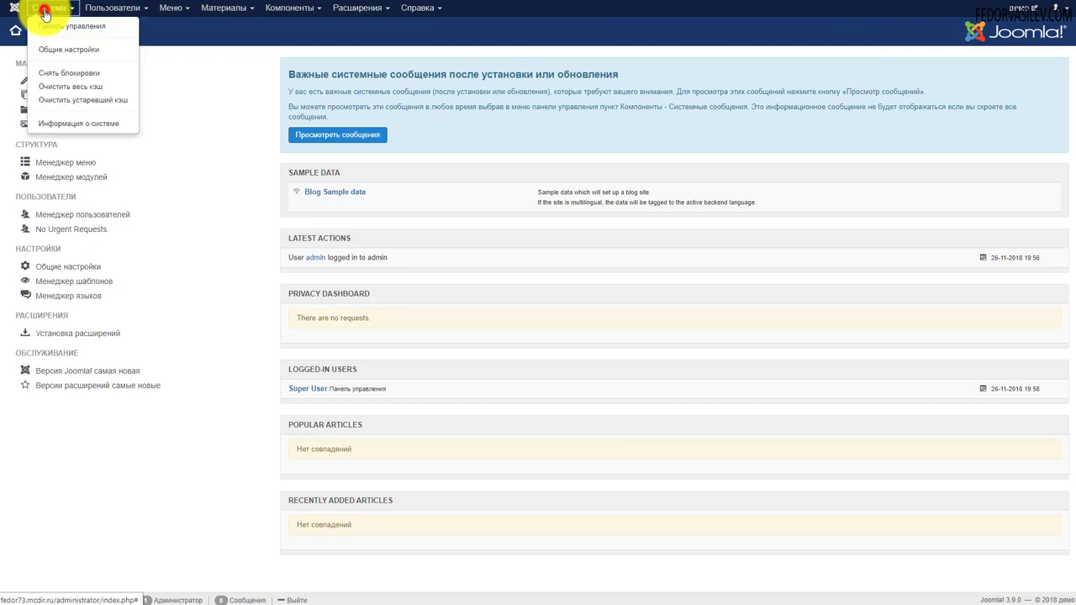
left_click(59, 126)
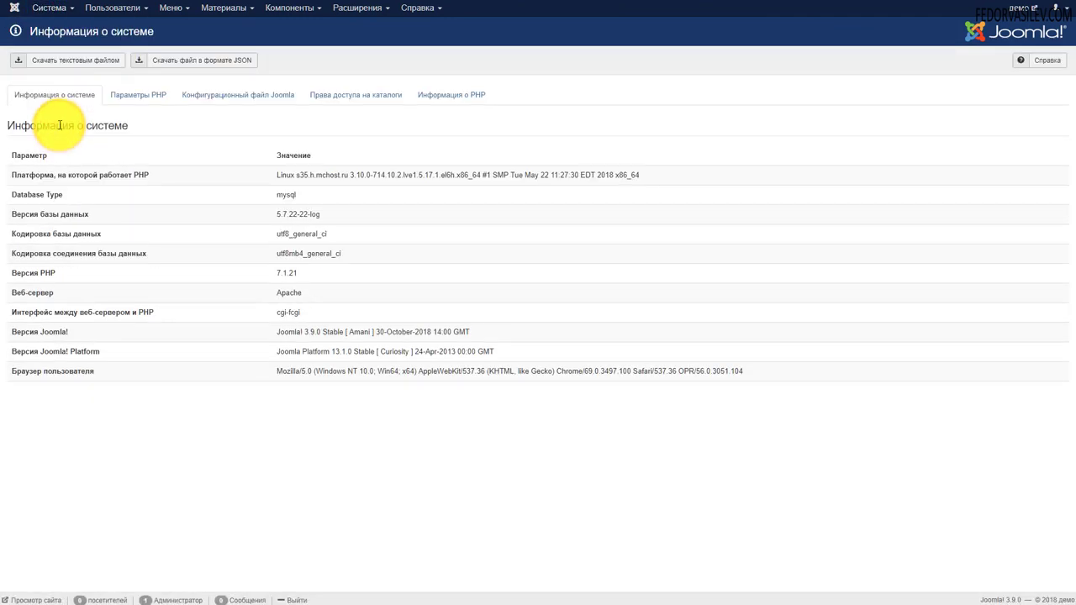
double_click(48, 273)
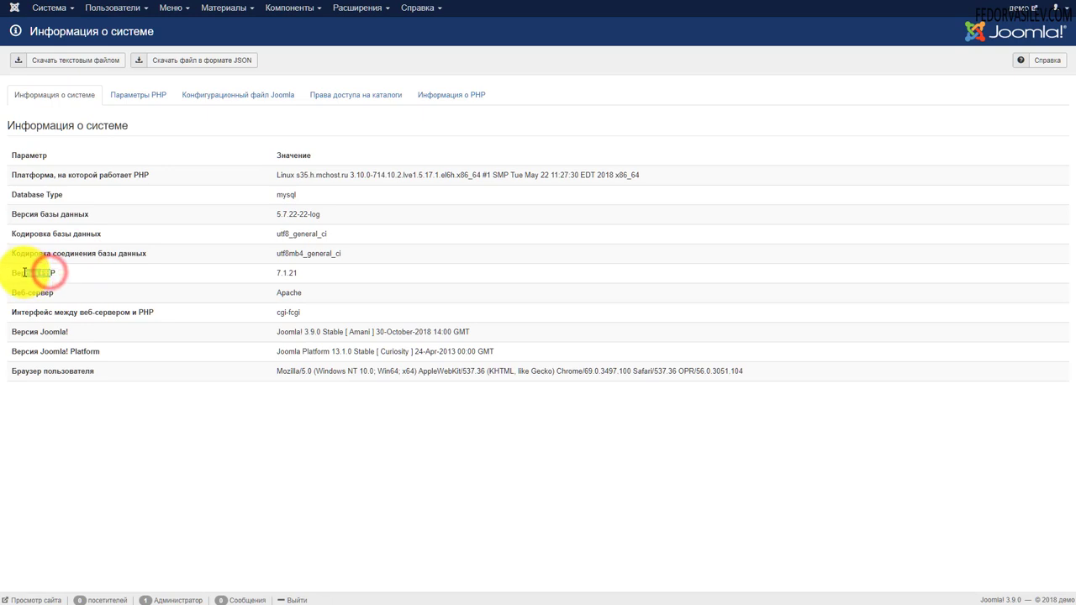
left_click(249, 276)
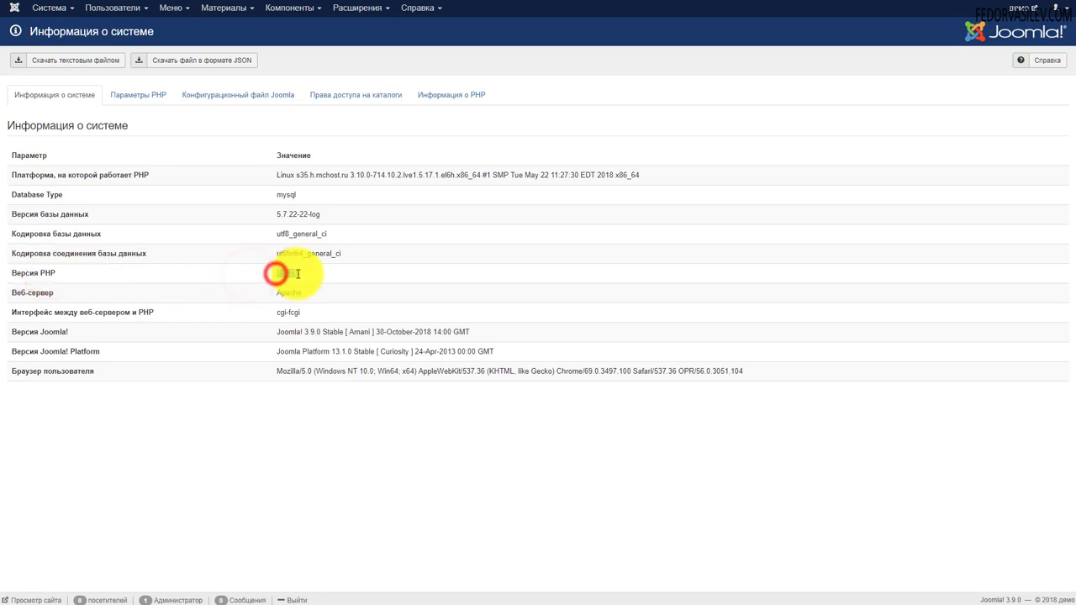
left_click_drag(273, 274, 368, 278)
left_click(365, 277)
left_click_drag(299, 278, 272, 277)
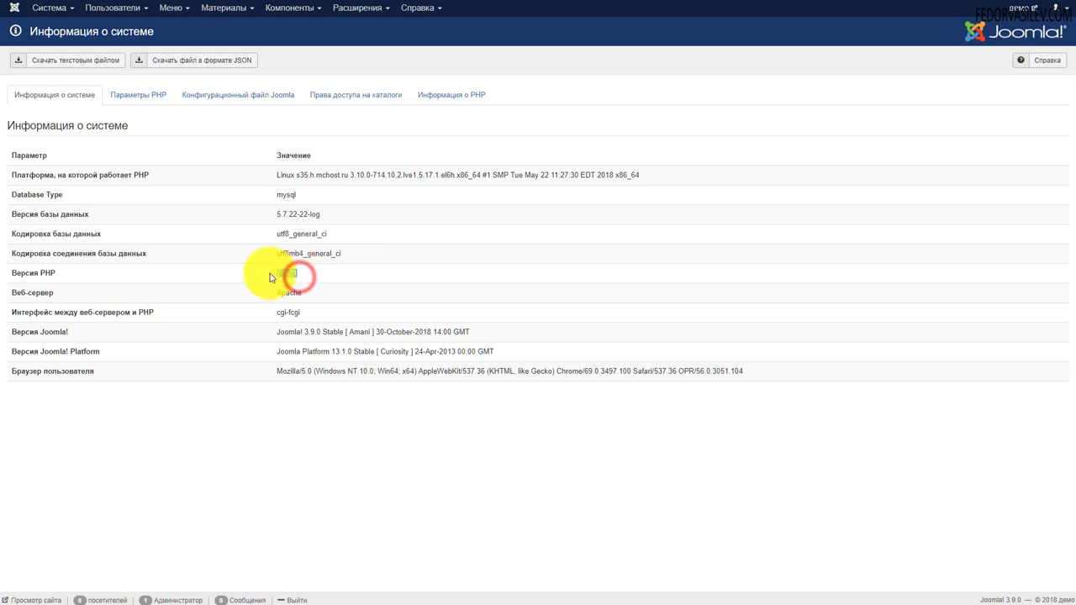
left_click(383, 262)
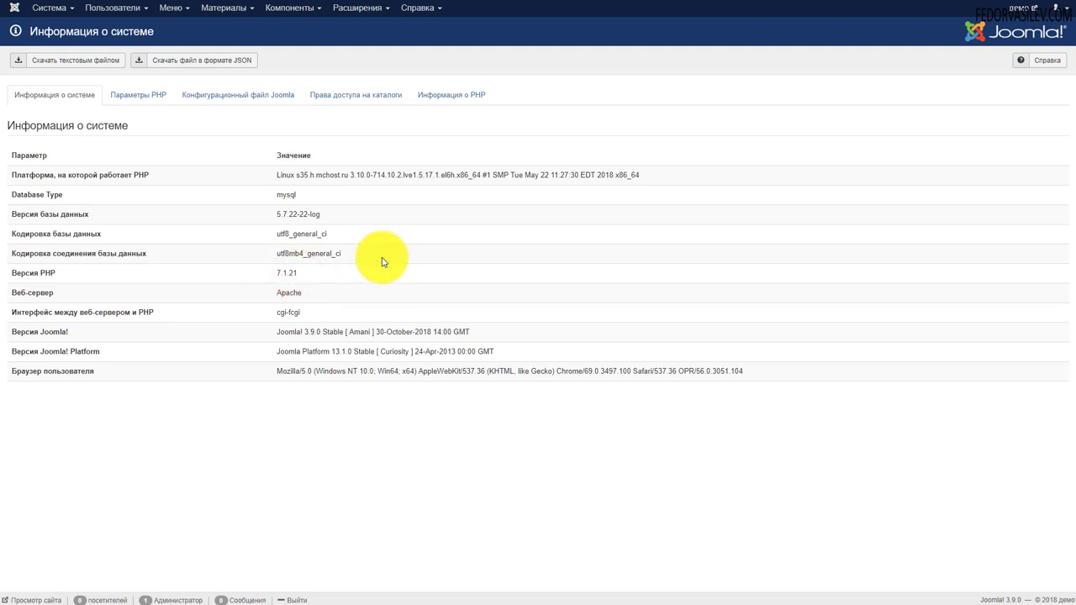